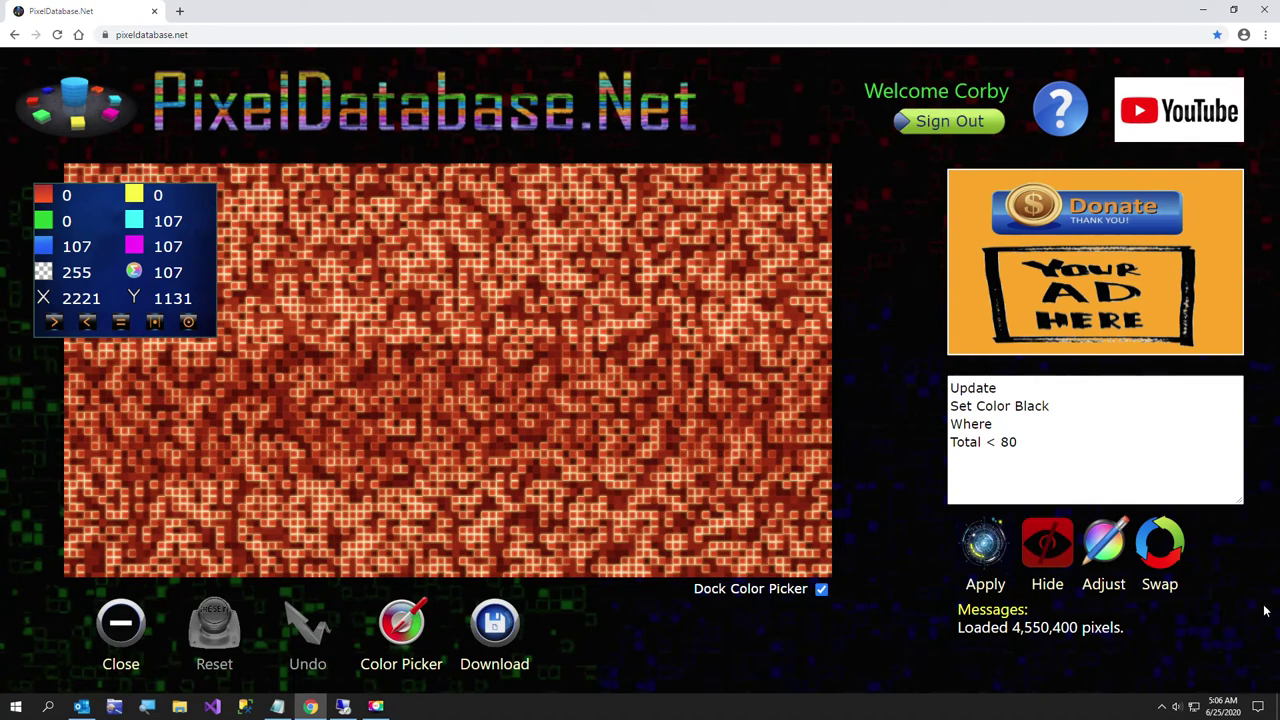
Delete the old 'Set Color Black Where Total < 80' query so the query box is empty.
click(1017, 455)
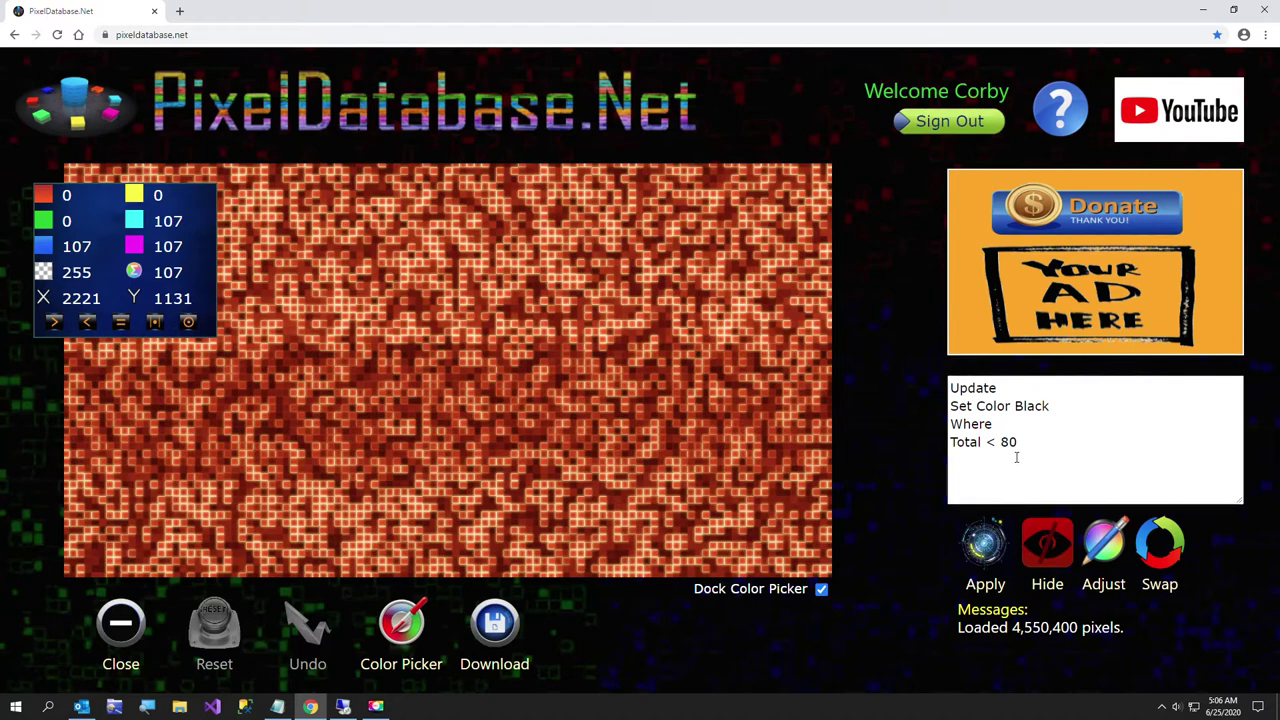
key(ctrl+a)
mouse_move(1000, 442)
mouse_down()
mouse_move(976, 413)
mouse_move(991, 424)
mouse_up()
key(Delete)
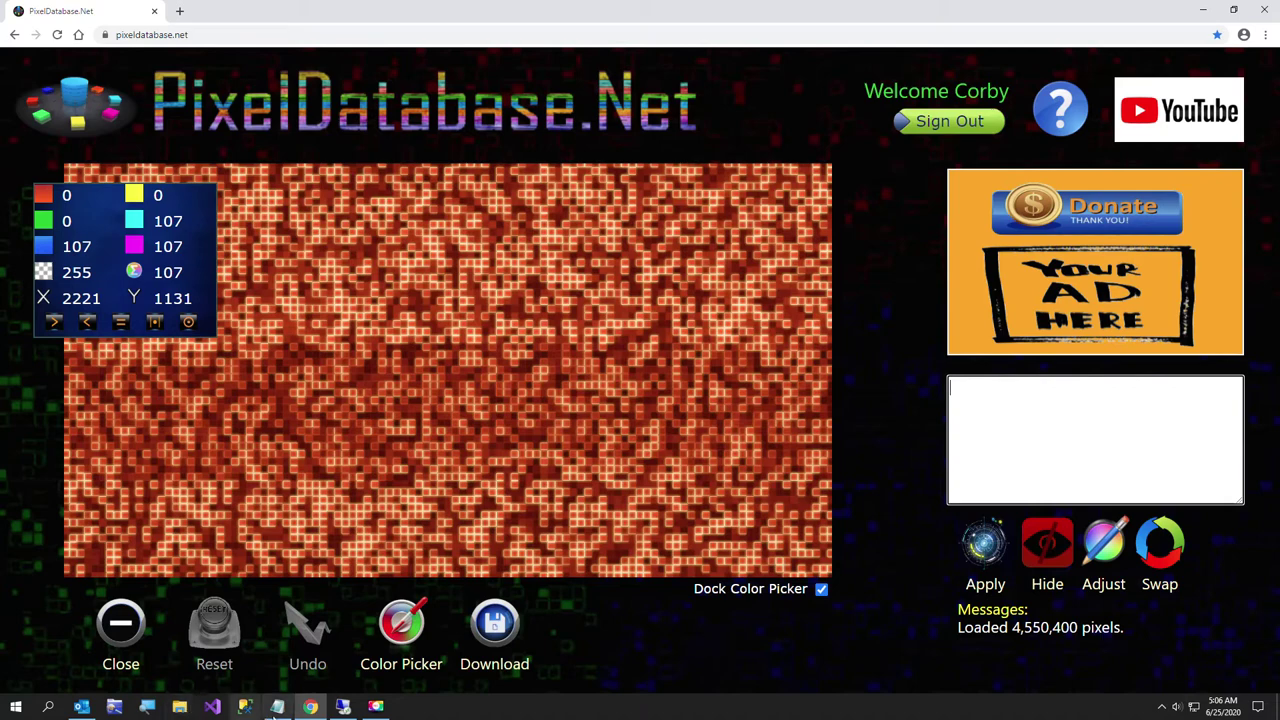
Copy the 'Set Adjust All -116 Where Red > 60' block from Notepad into the query box.
click(277, 706)
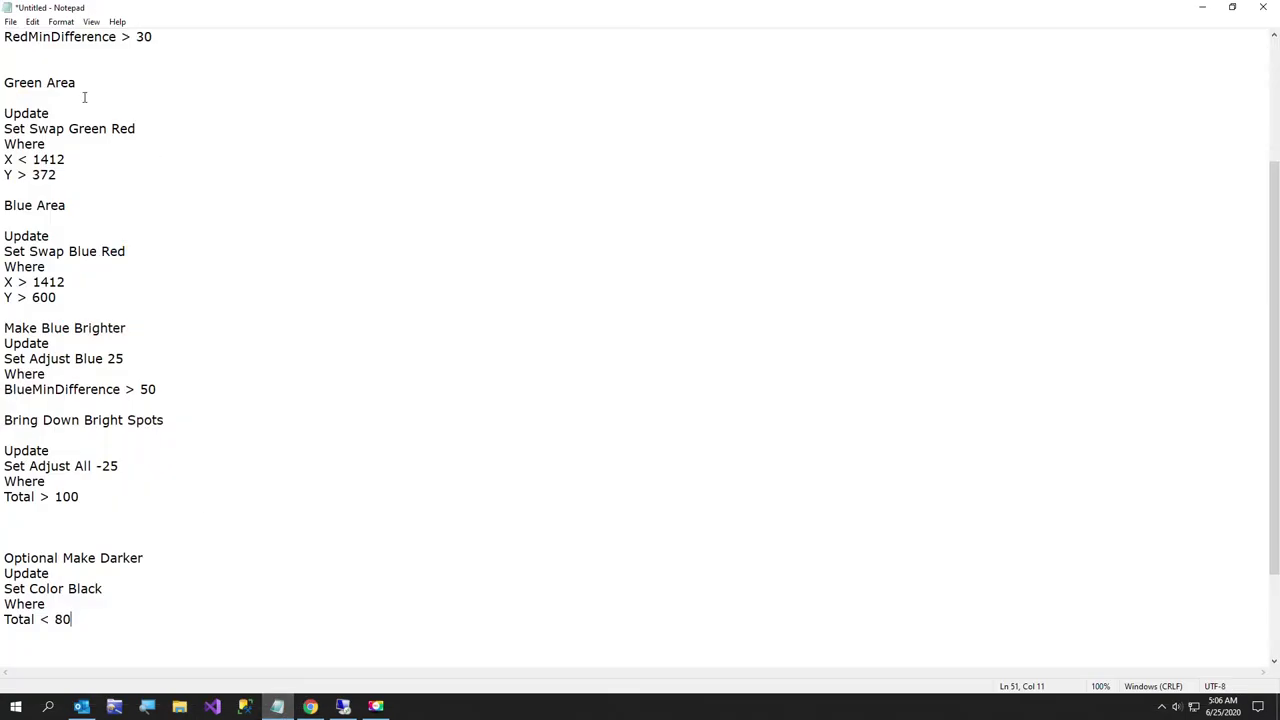
click(56, 176)
scroll(56, 176, up, 4)
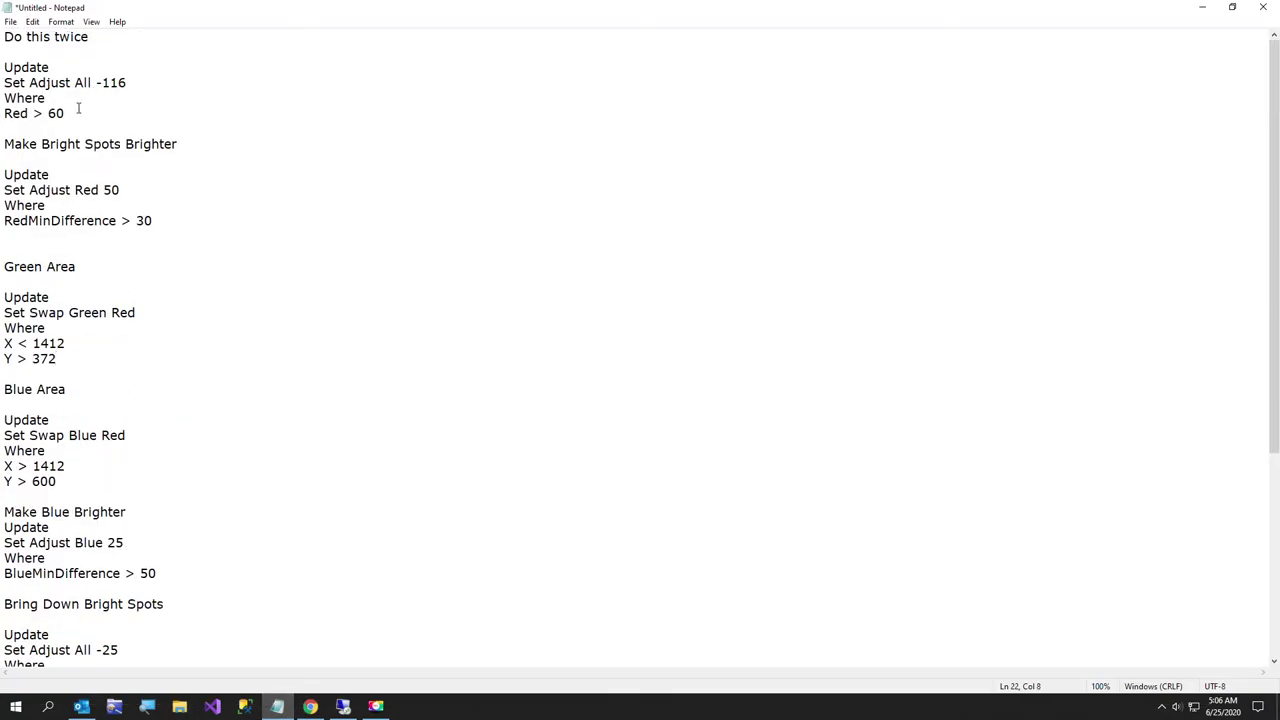
drag(78, 113, 2, 68)
key(ctrl+c)
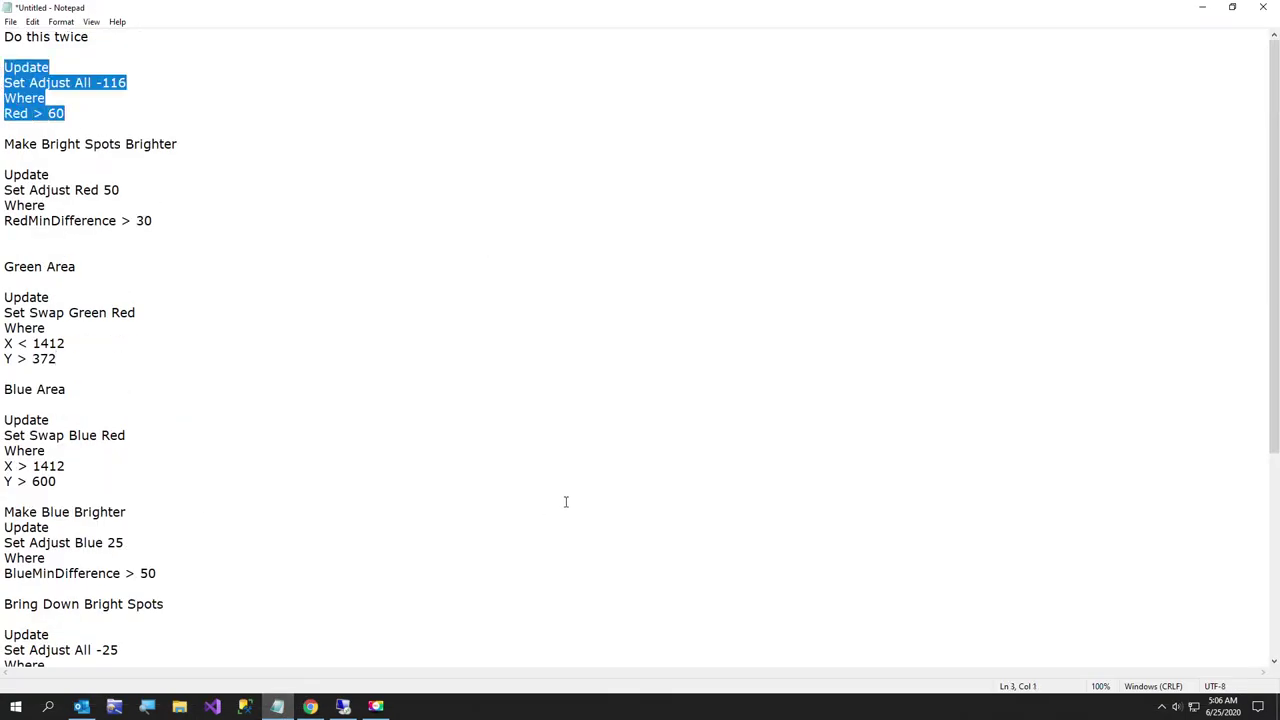
click(1204, 9)
click(1040, 478)
key(ctrl+v)
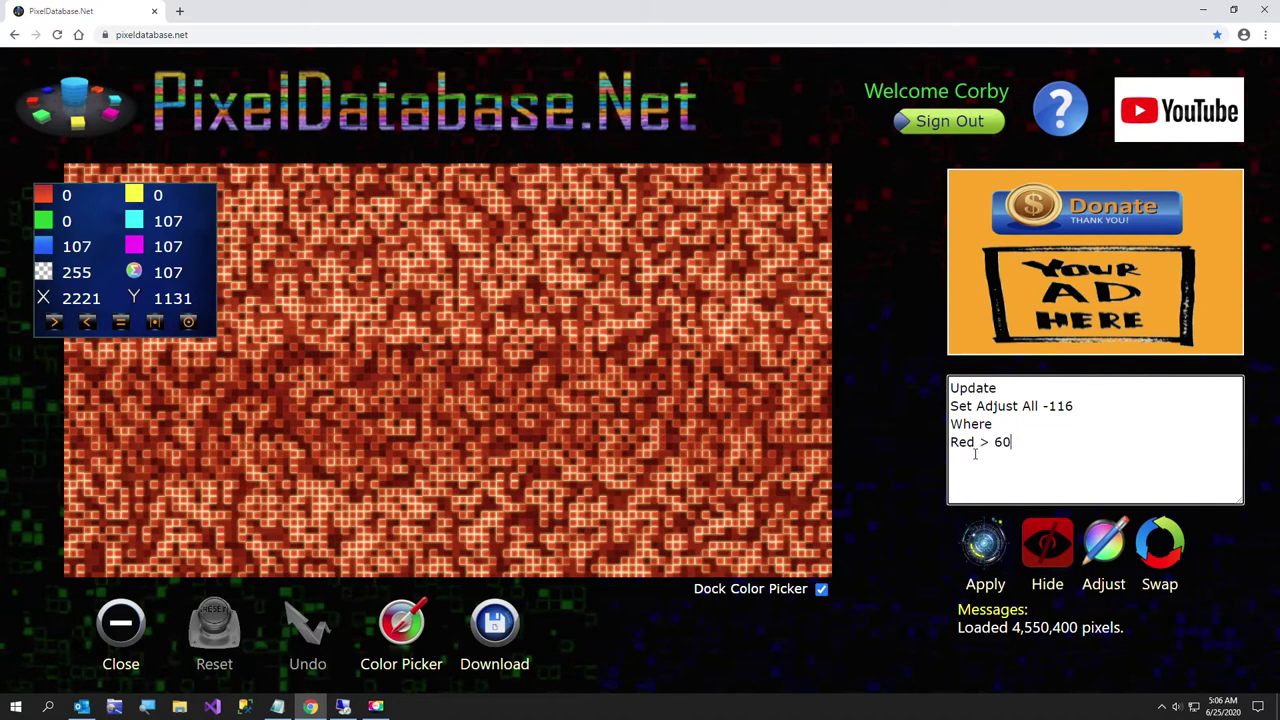
Sample a few pixel colours, then apply the Adjust All -116 query twice.
click(618, 483)
click(671, 543)
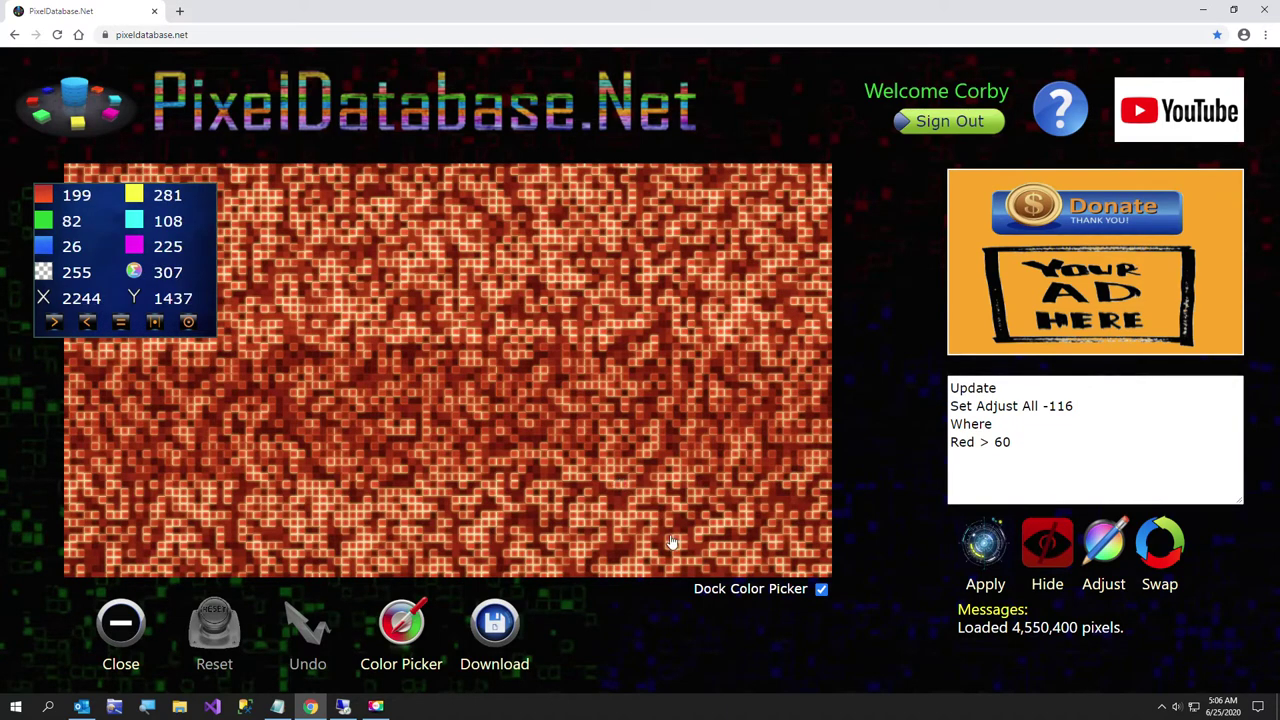
click(755, 276)
click(151, 529)
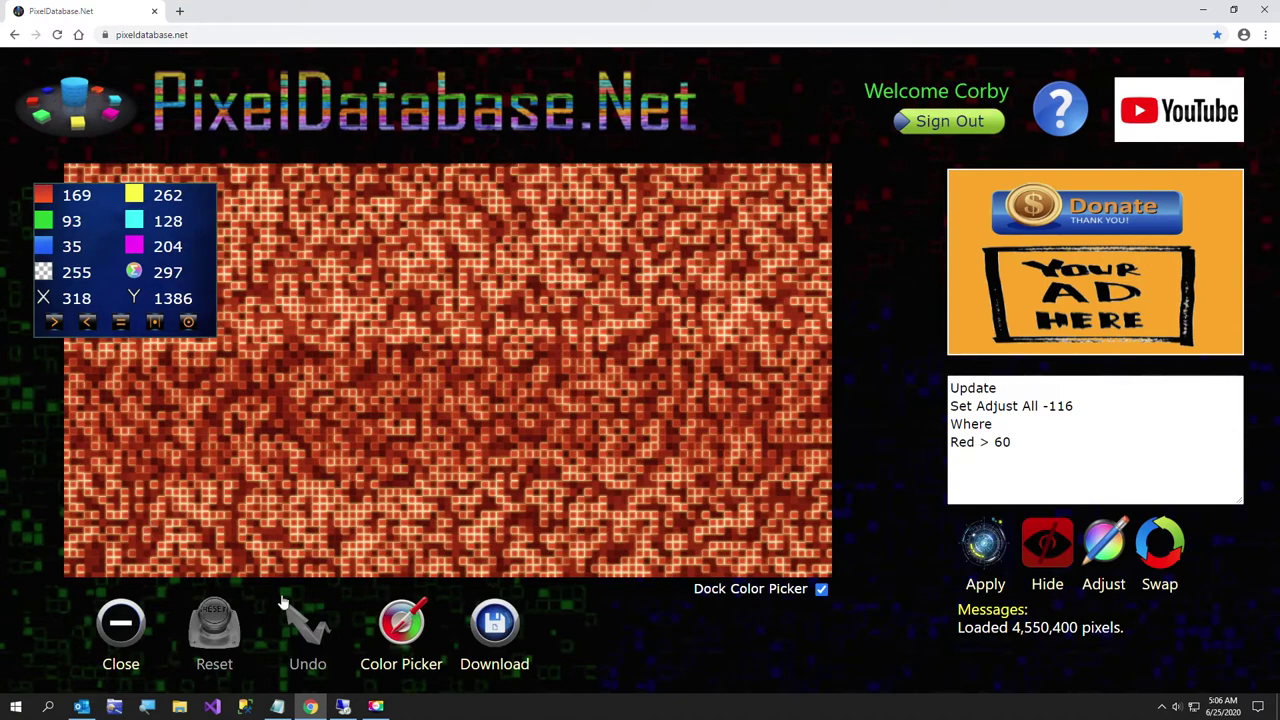
click(985, 541)
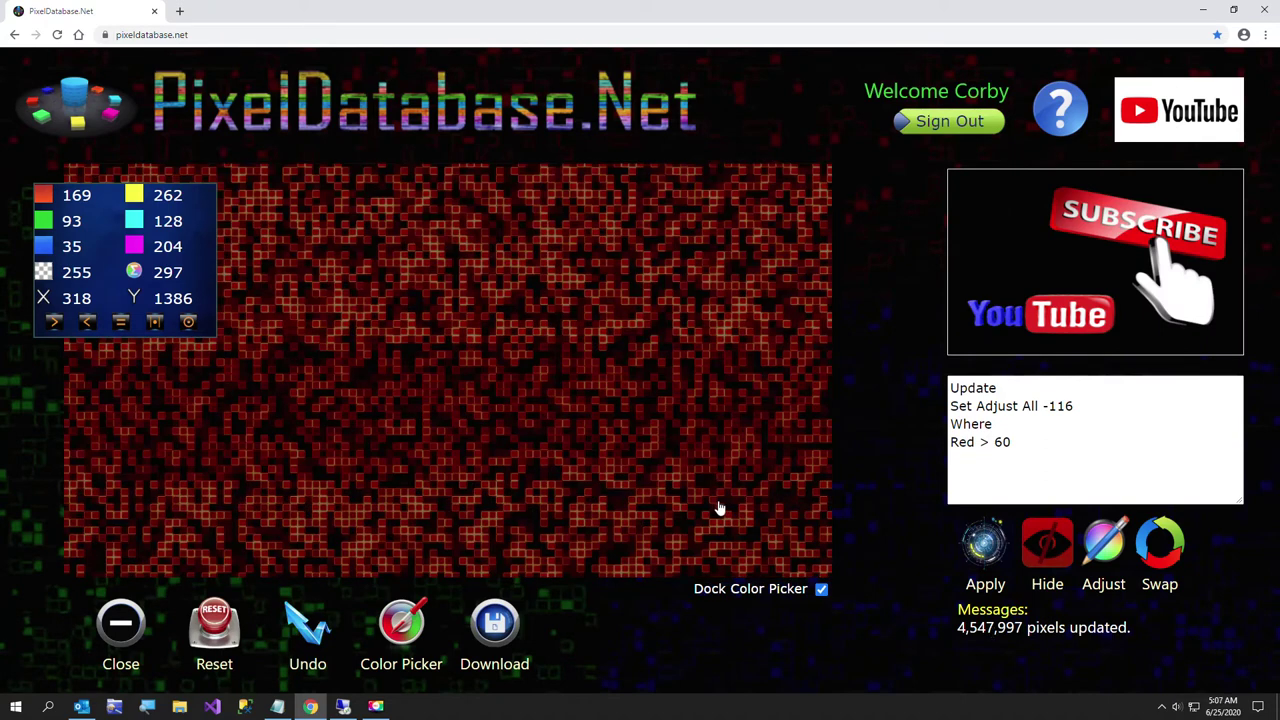
click(993, 551)
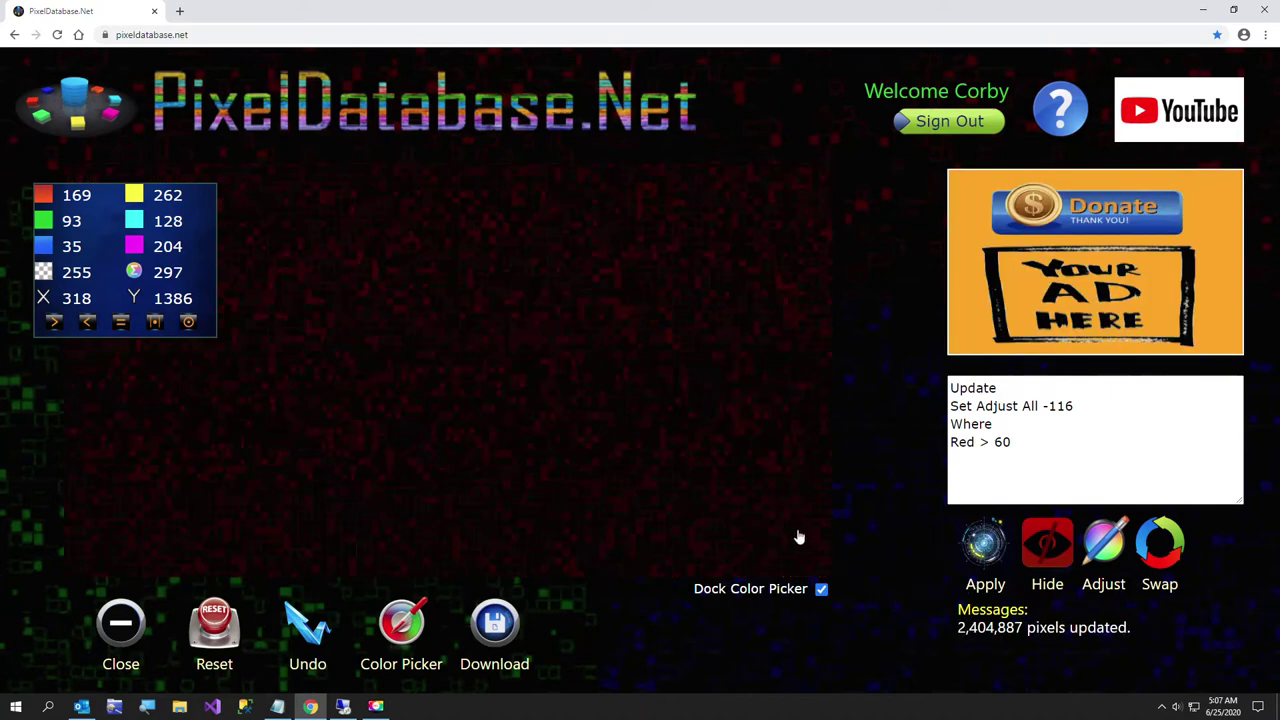
Select the 'Adjust Red 50 Where RedMinDifference > 30' bright-spots block in Notepad.
click(275, 707)
drag(163, 220, 2, 170)
key(ctrl+c)
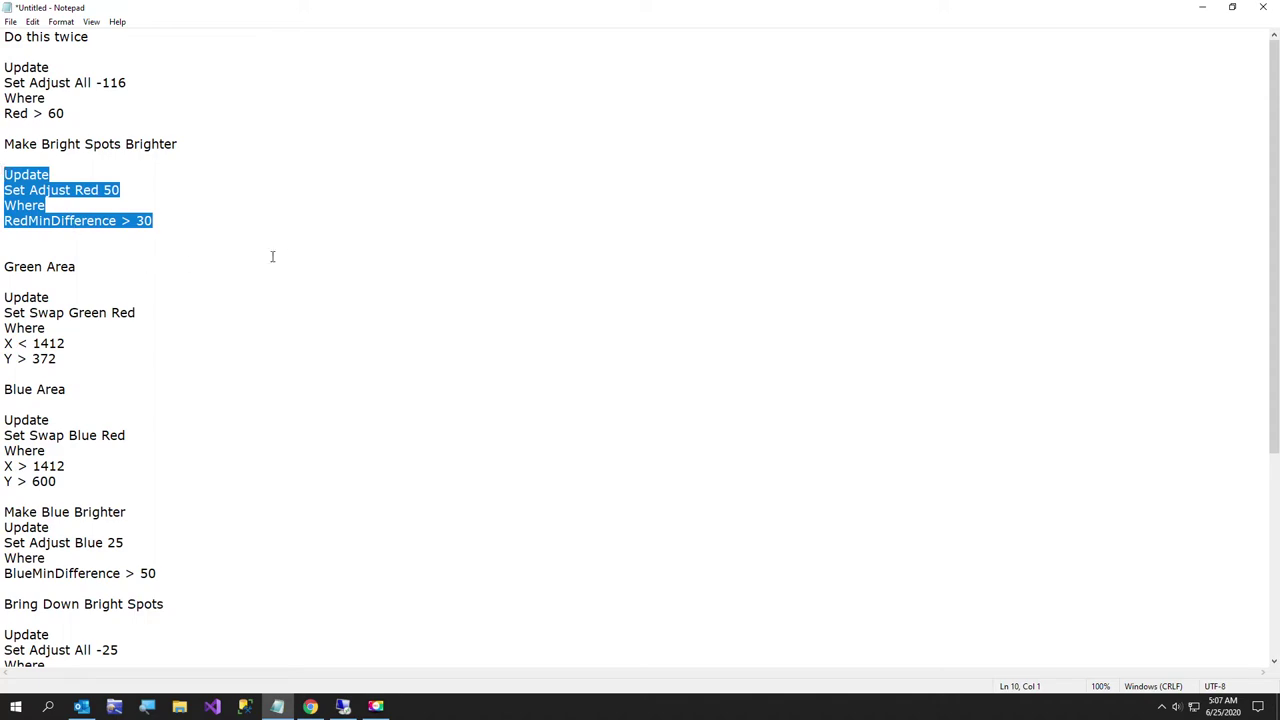
click(1191, 6)
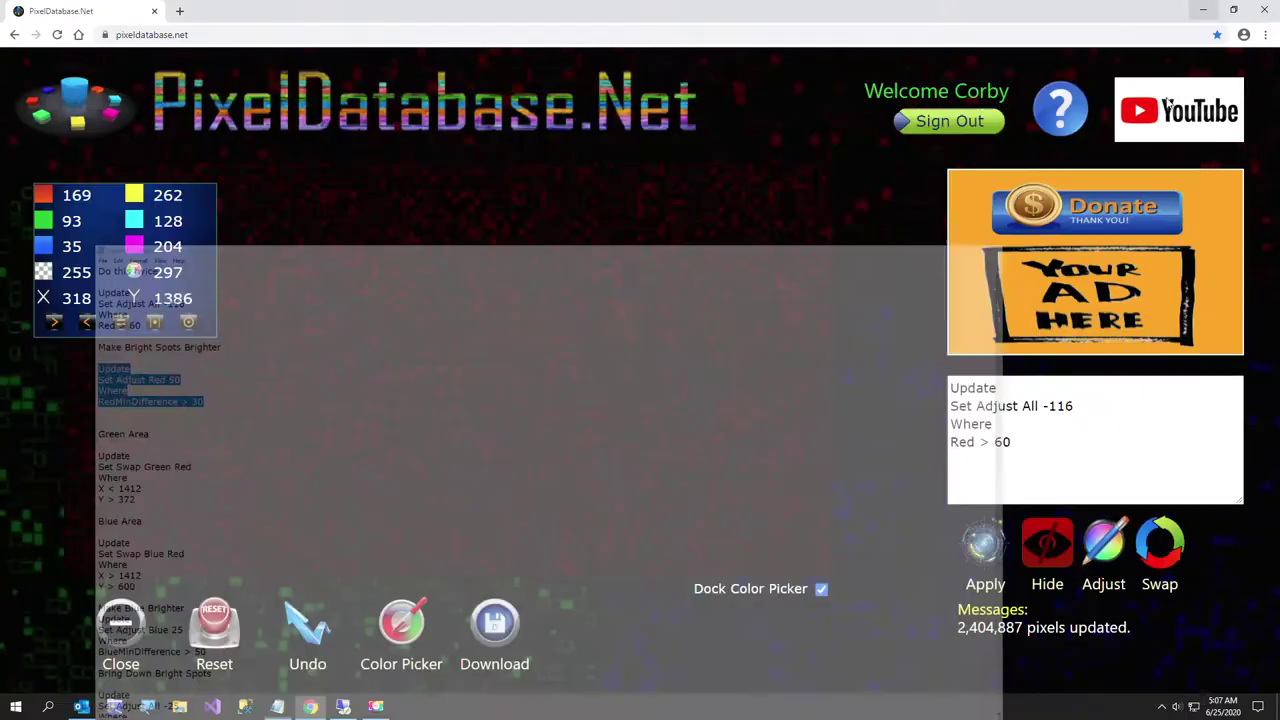
Paste the 'Adjust Red 50 Where RedMinDifference > 30' query, check red pixels, and apply it.
drag(1074, 457, 916, 364)
key(ctrl+v)
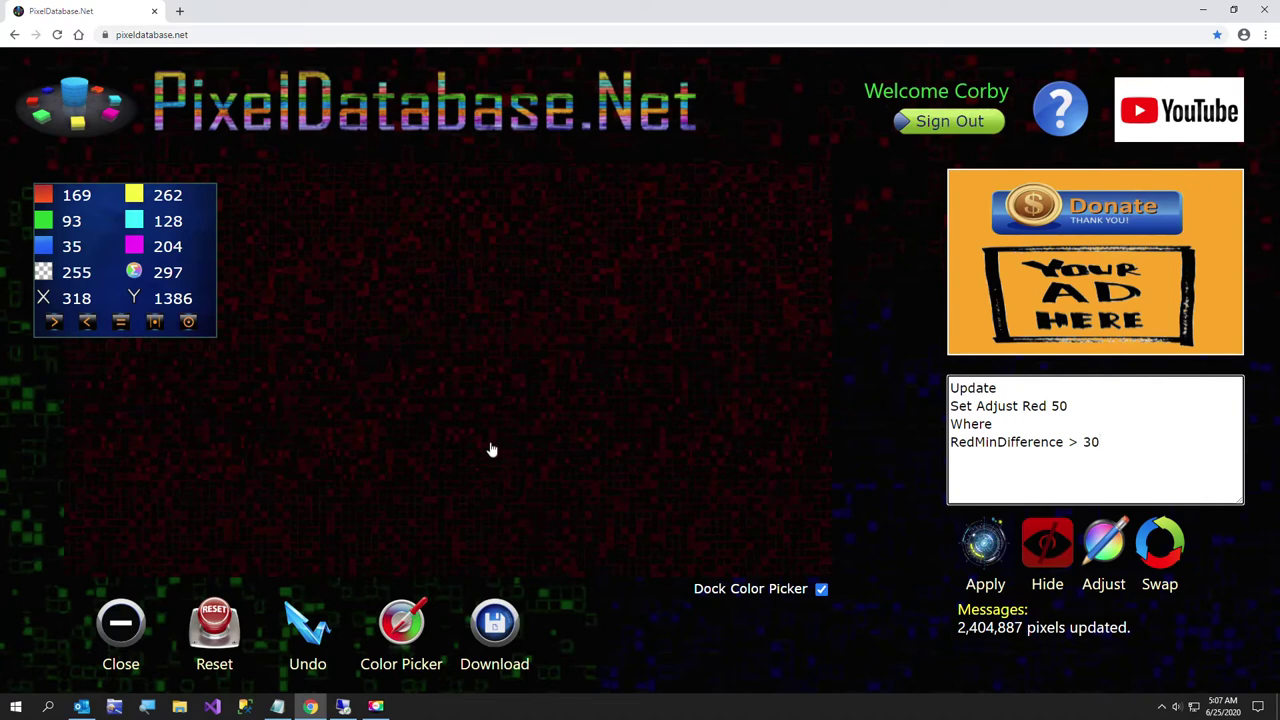
click(405, 321)
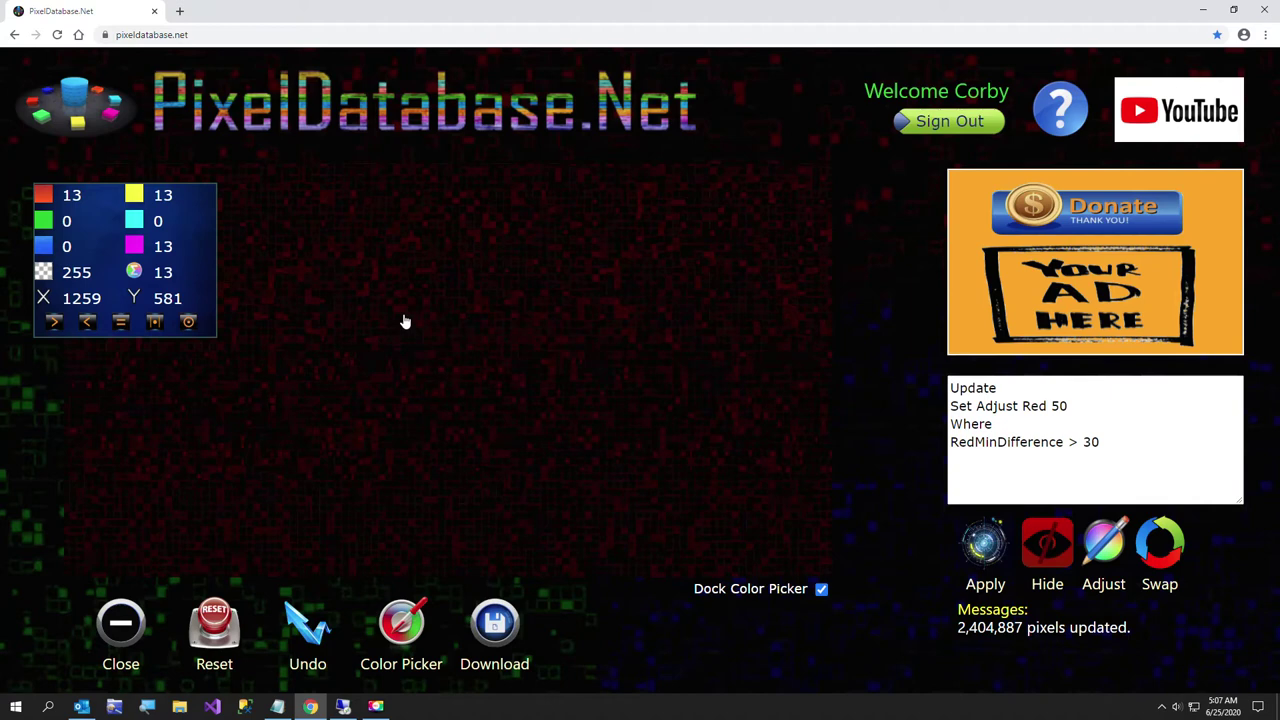
click(450, 340)
click(518, 432)
click(471, 290)
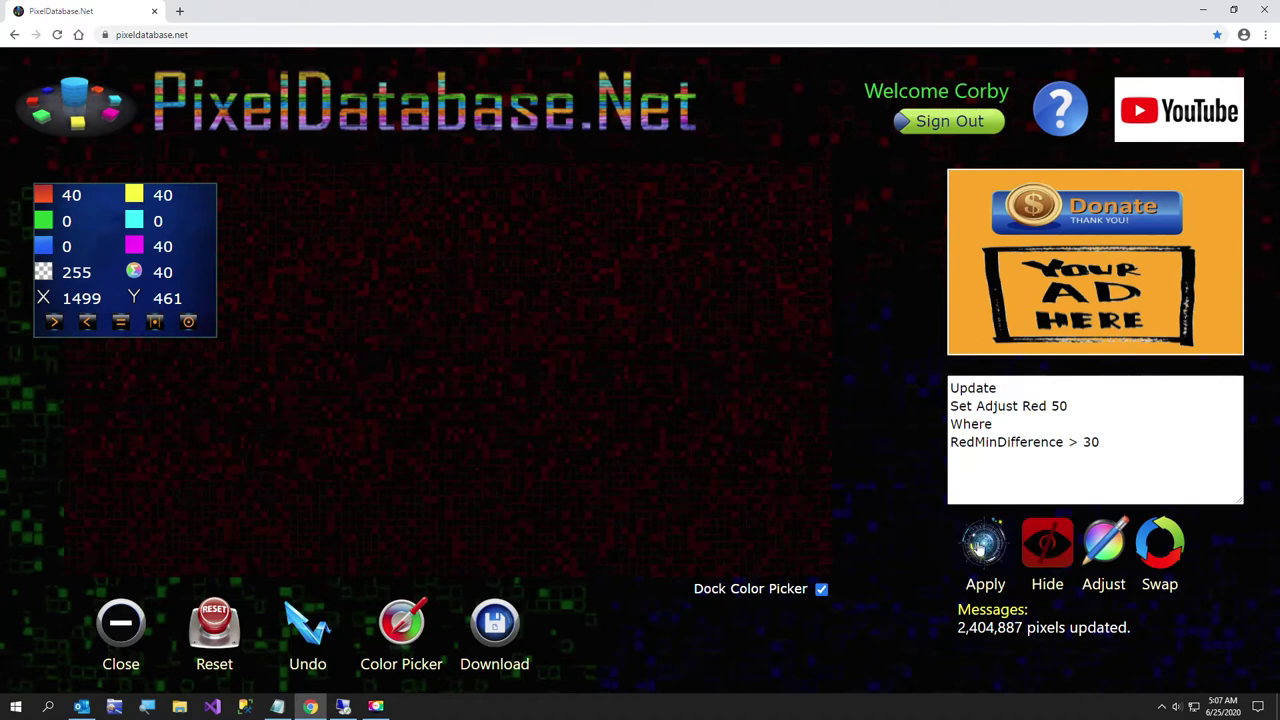
click(982, 545)
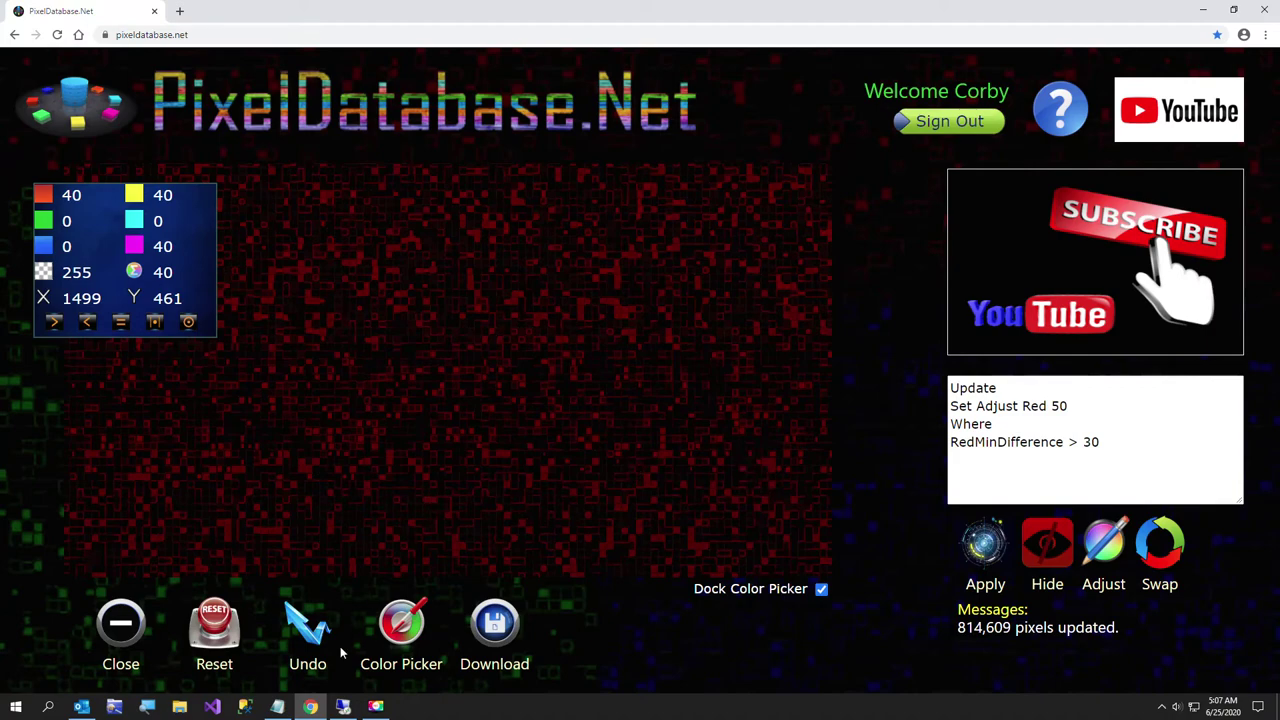
Replace the query with the Green Area block 'Swap Green Red Where X < 1412, Y > 372'.
click(279, 707)
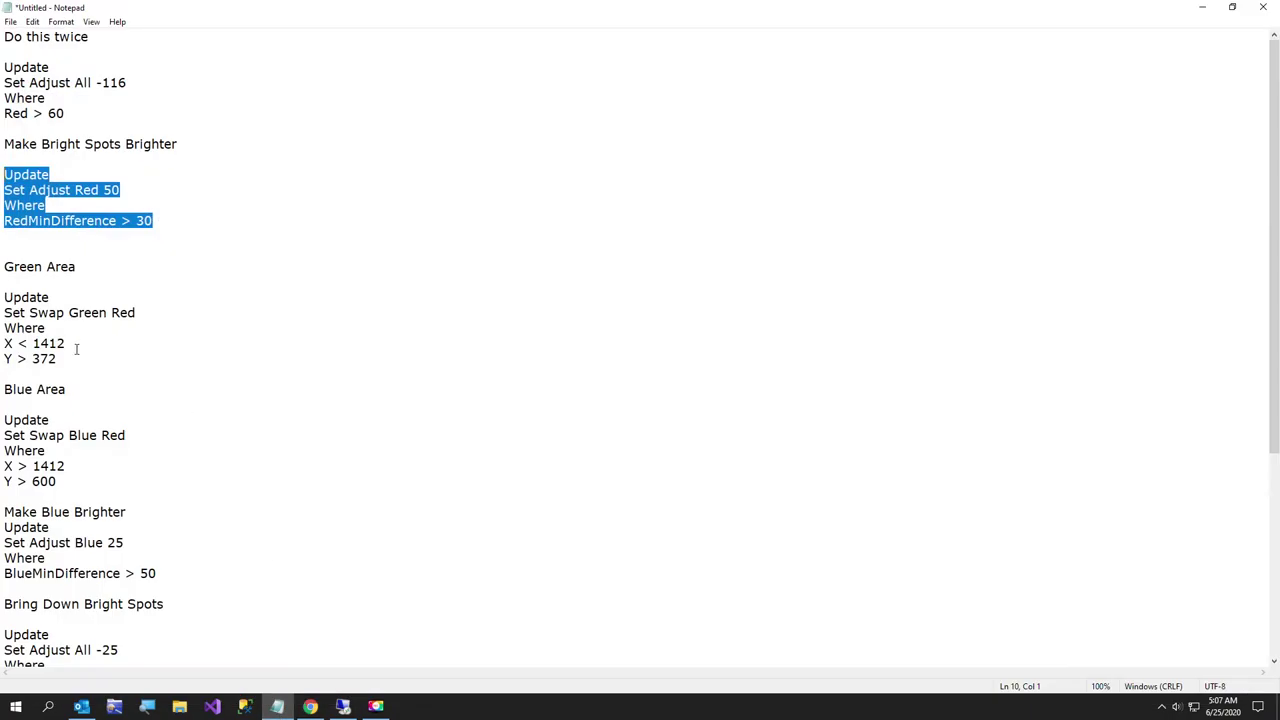
drag(74, 360, 2, 293)
key(ctrl+c)
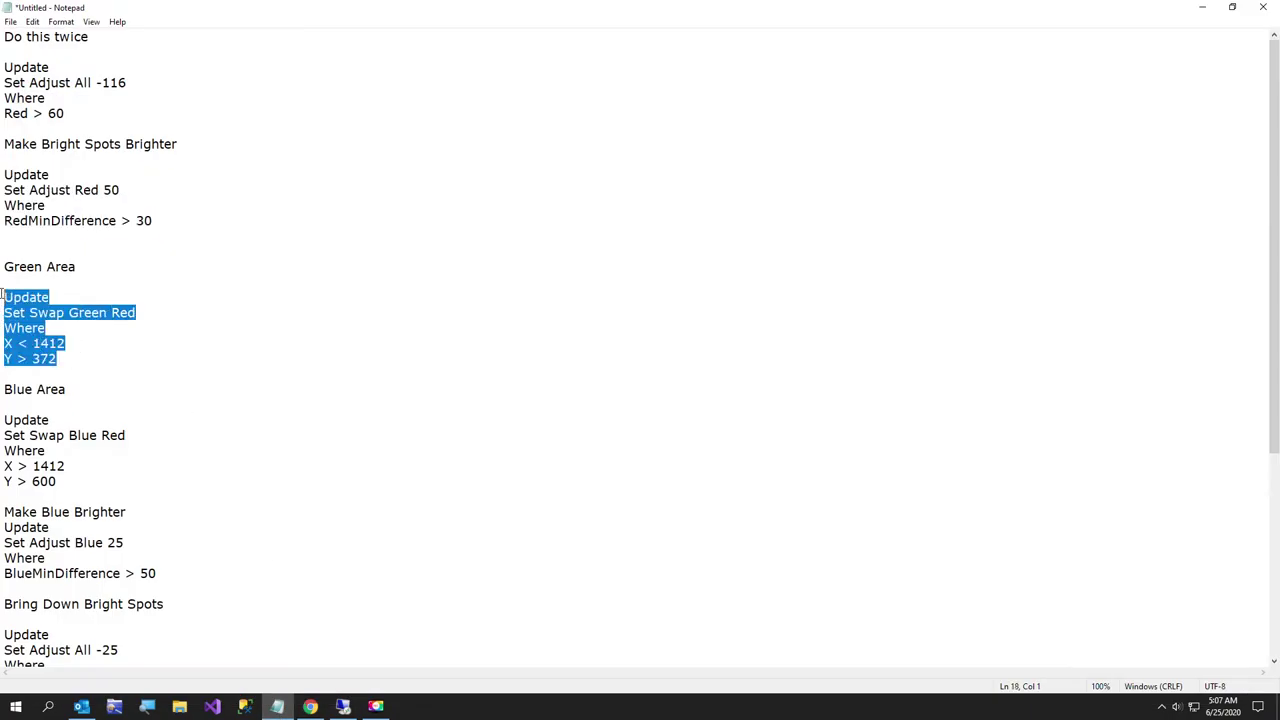
click(1203, 7)
drag(1114, 449, 889, 372)
key(ctrl+v)
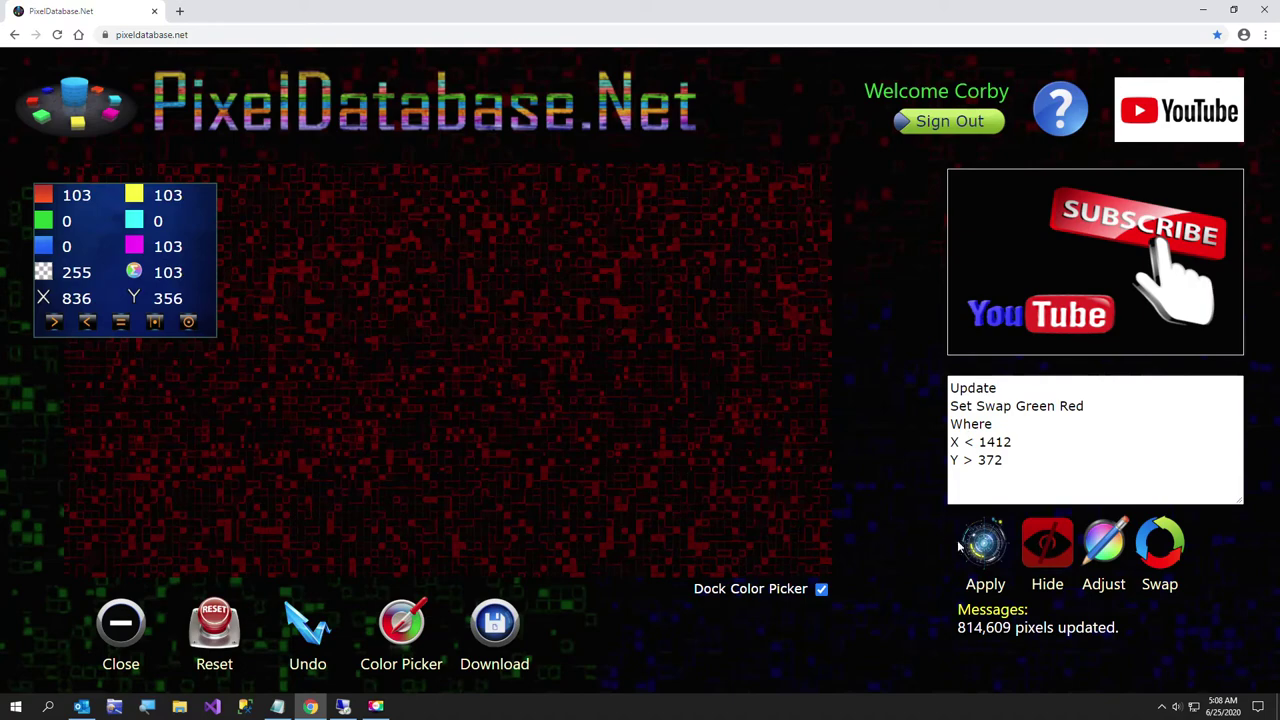
Apply the green swap query to turn the lower-left region green.
click(984, 545)
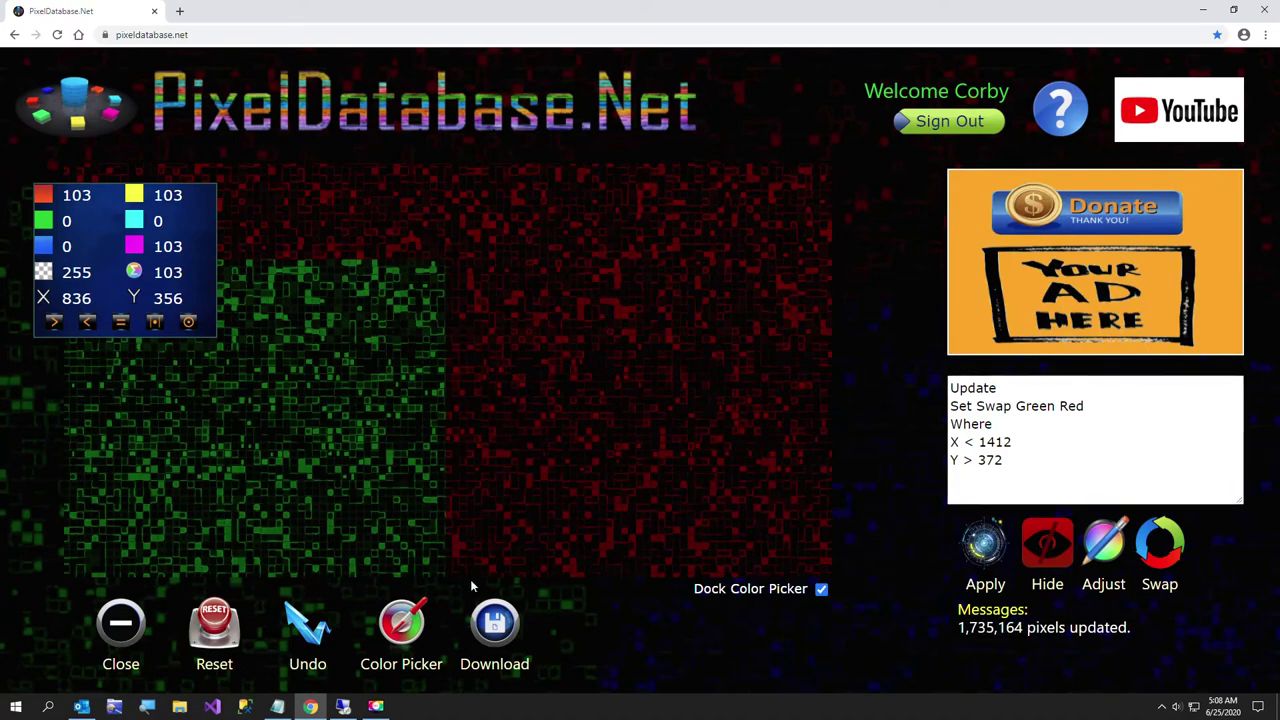
click(277, 706)
Paste 'Swap Blue Red Where X > 1412 Y > 600' over the green query and apply it.
drag(66, 481, 2, 424)
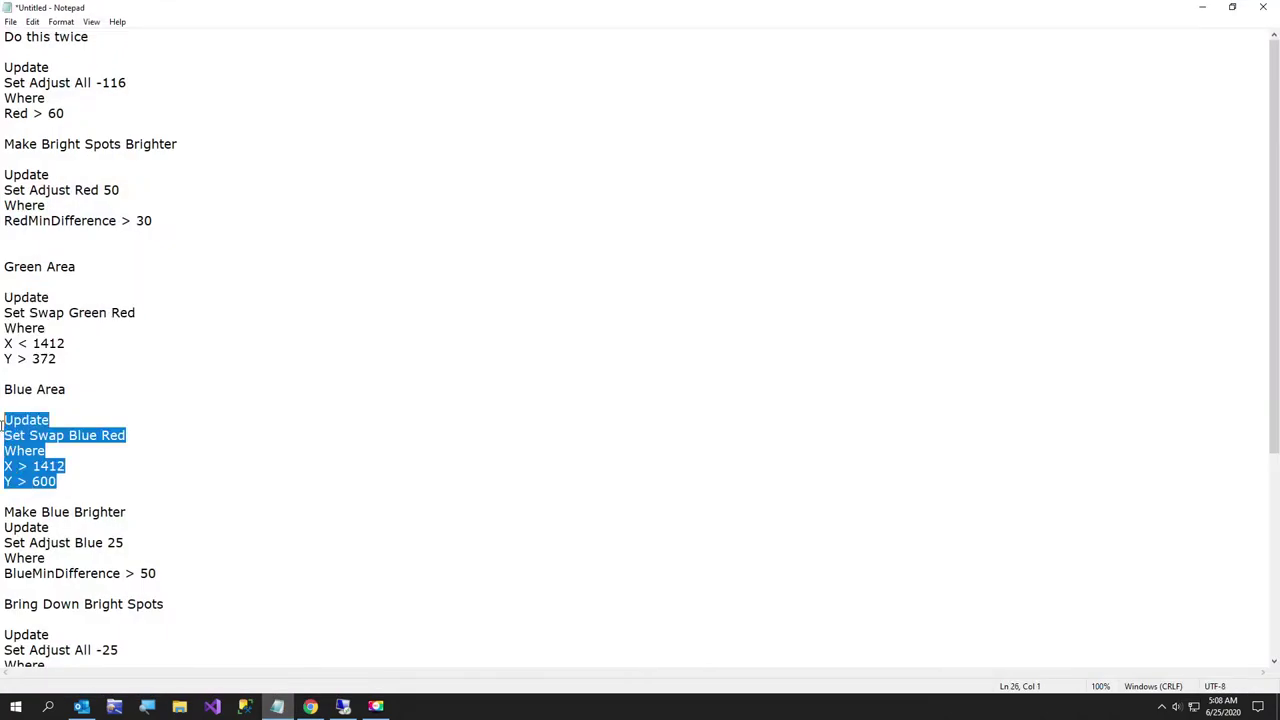
click(1202, 7)
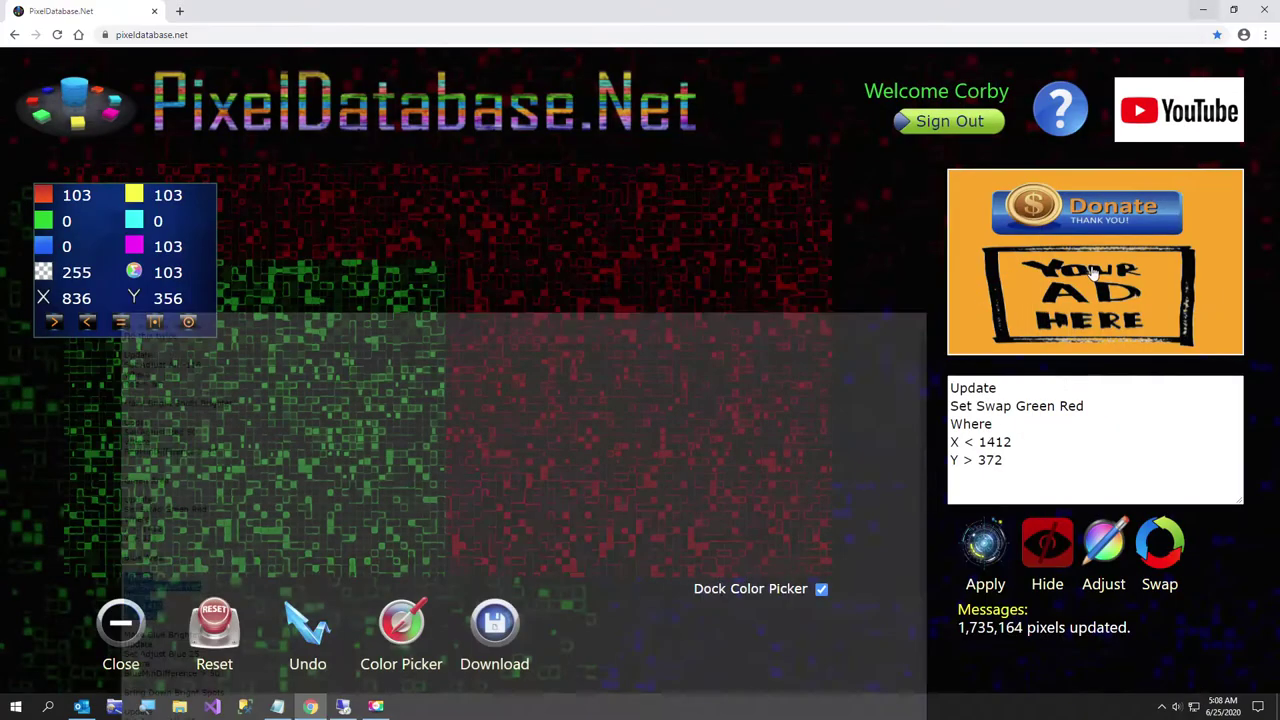
drag(1058, 463, 914, 337)
text(Update Set Swap Blue Red Where X > 1412 Y > 600)
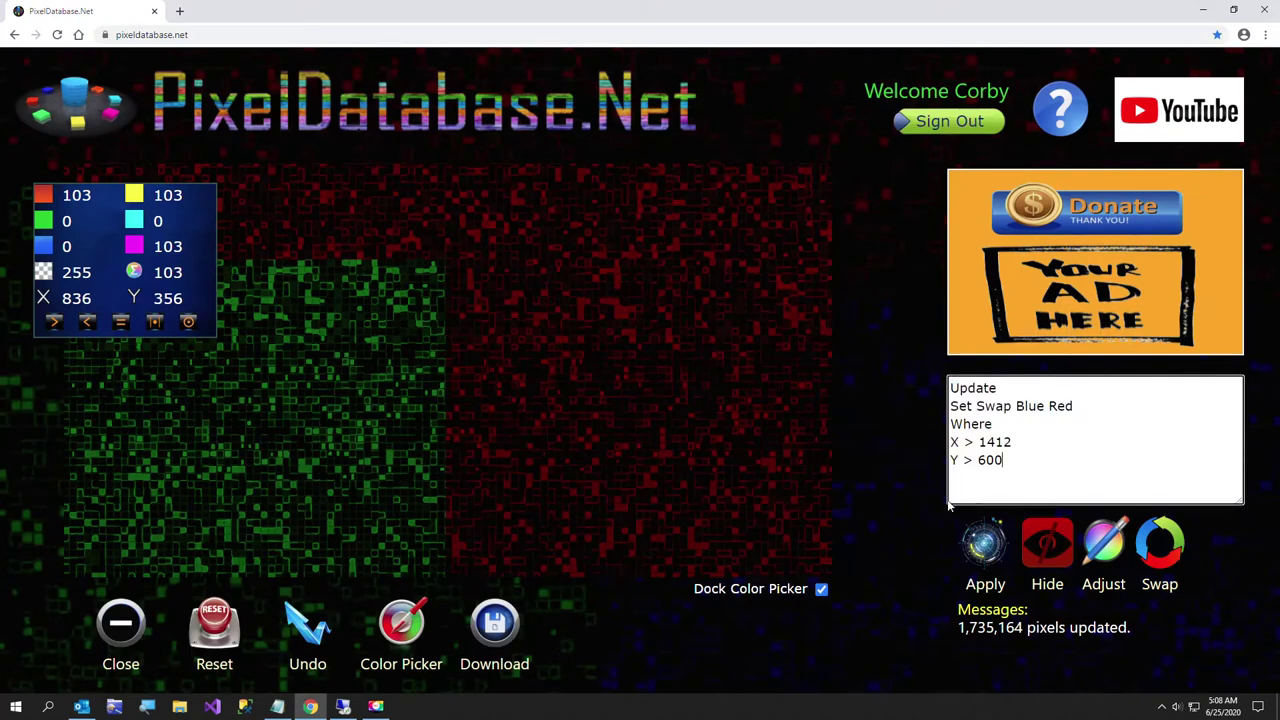
click(987, 561)
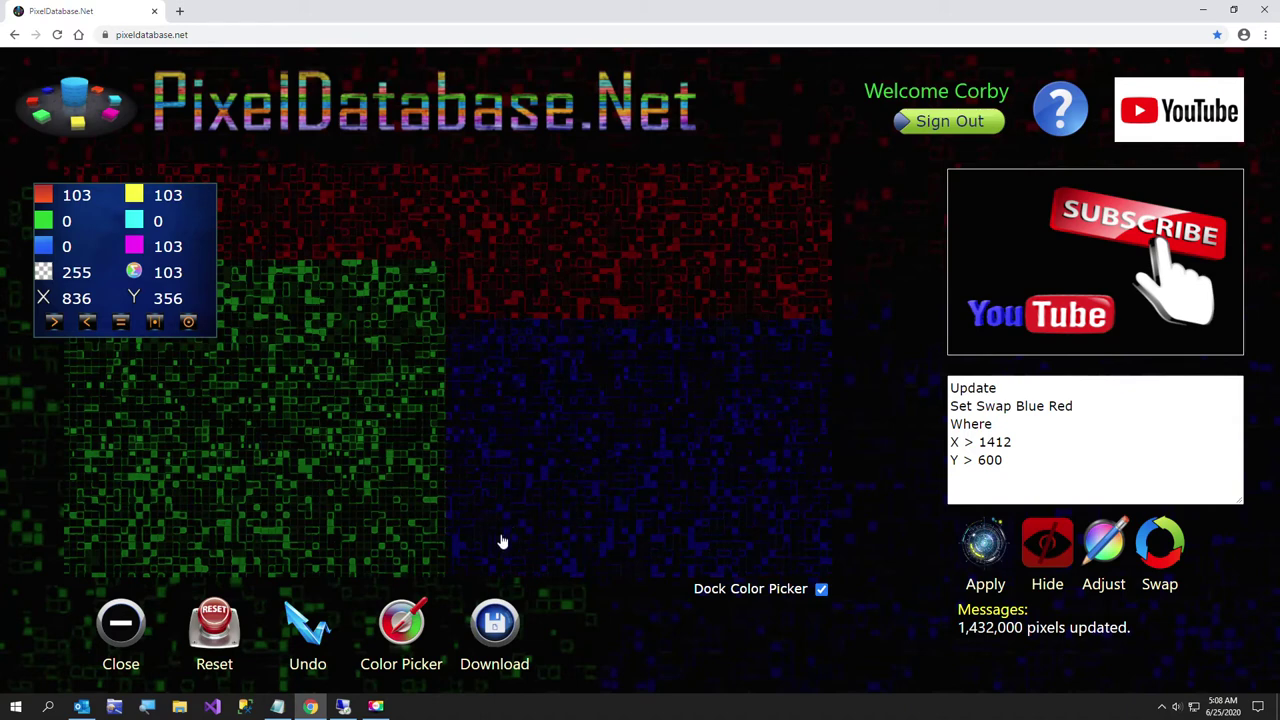
Select the Make Blue Brighter block in Notepad.
click(278, 707)
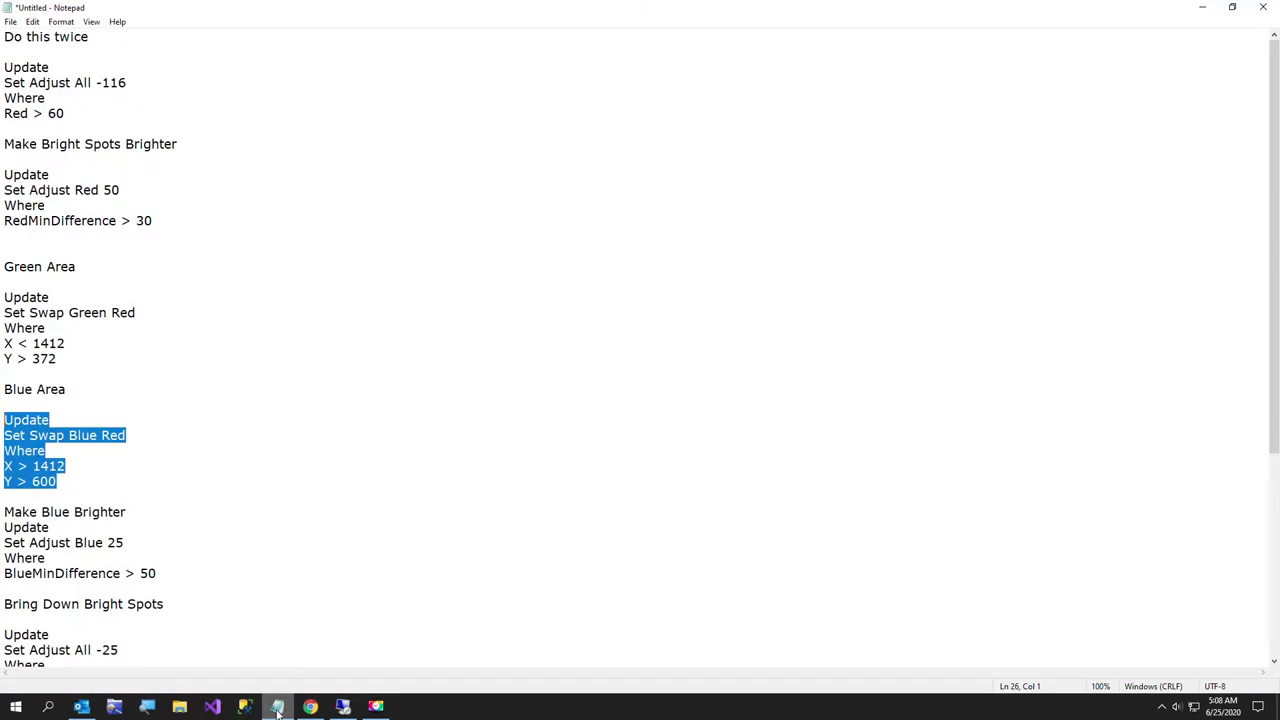
drag(157, 573, 2, 527)
key(ctrl+c)
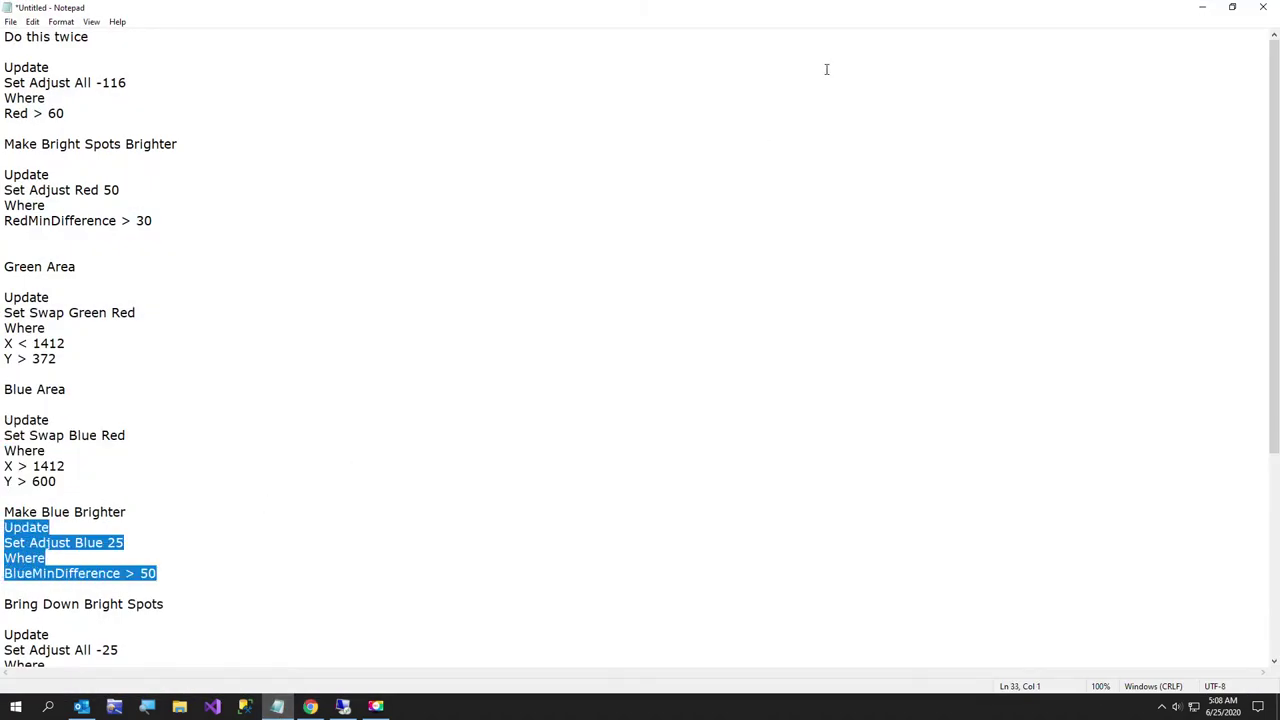
click(1201, 7)
Replace the query with 'Update Set Adjust Blue 25 Where BlueMinDifference > 50'.
click(1030, 458)
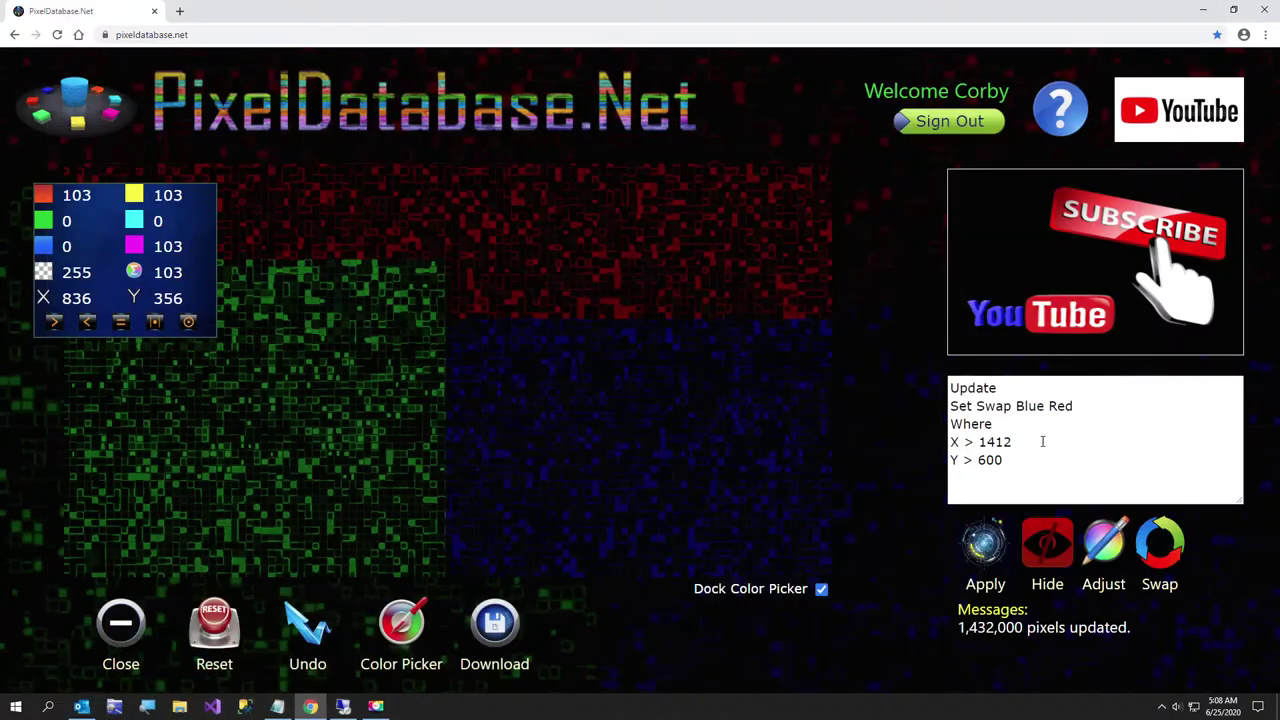
drag(1030, 458, 894, 356)
key(ctrl+v)
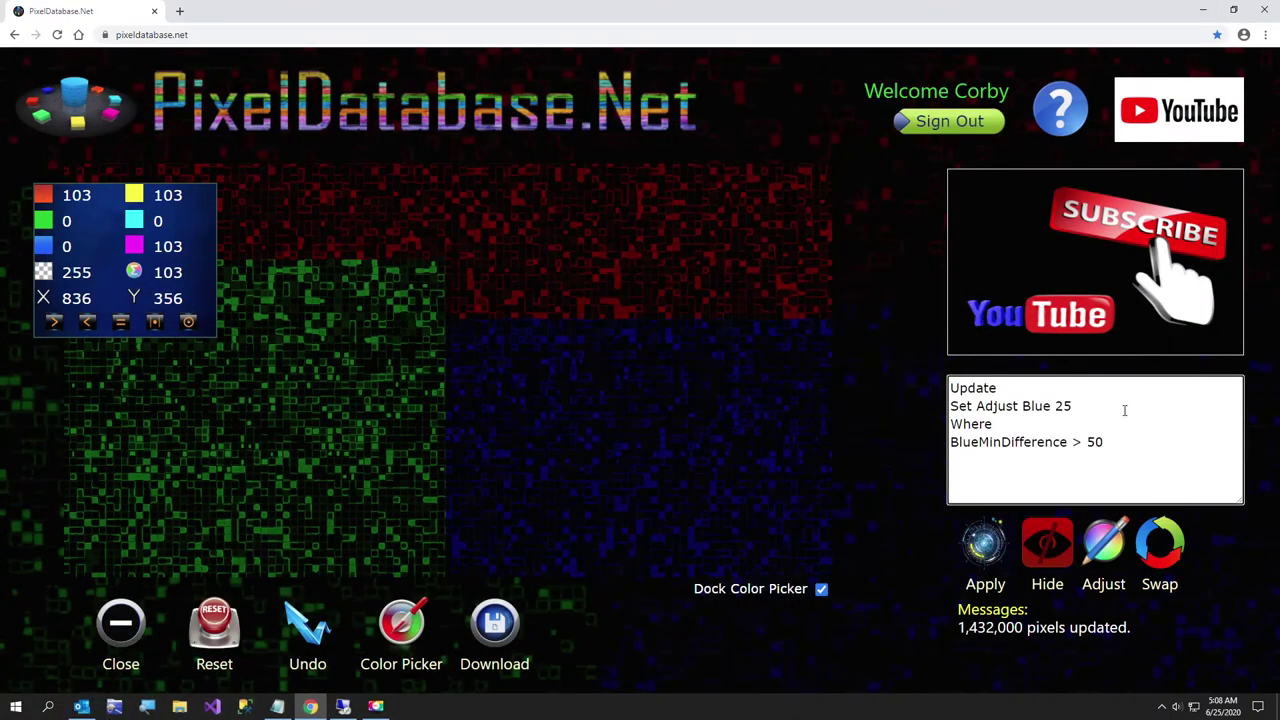
click(1104, 405)
Sample dark and bright blue-area pixels, then apply the blue-brightening query.
click(587, 452)
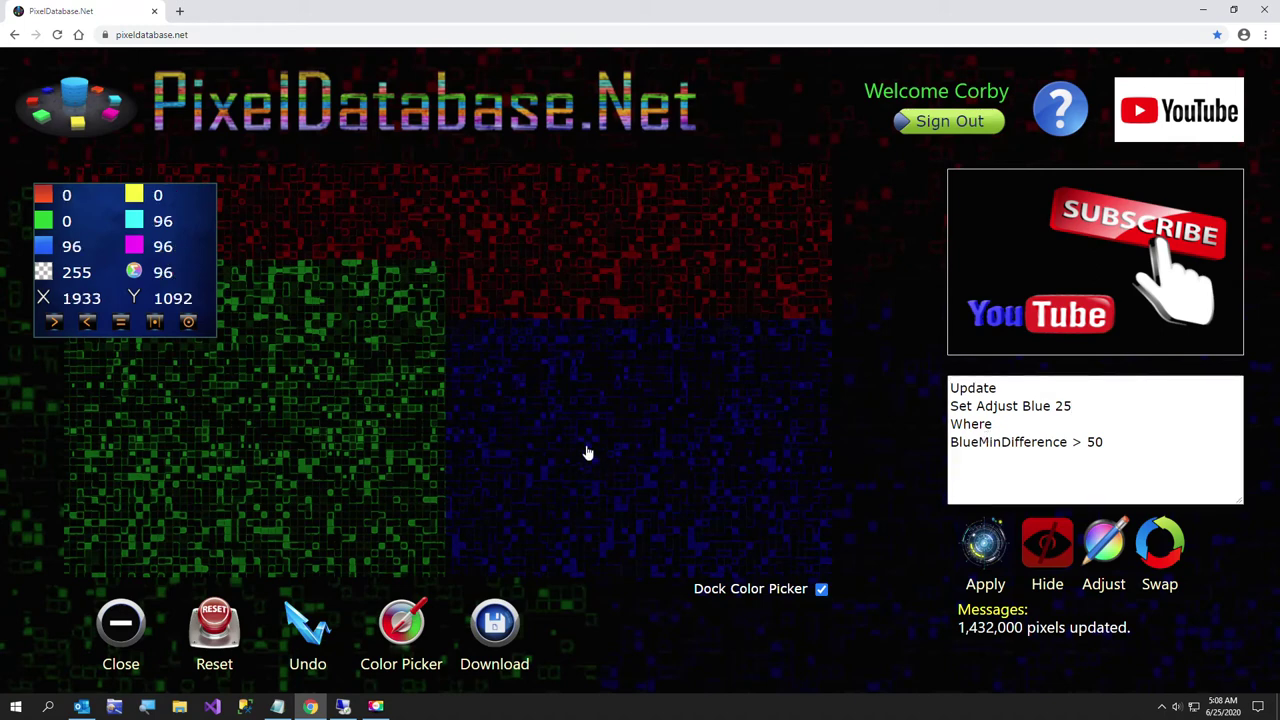
click(640, 468)
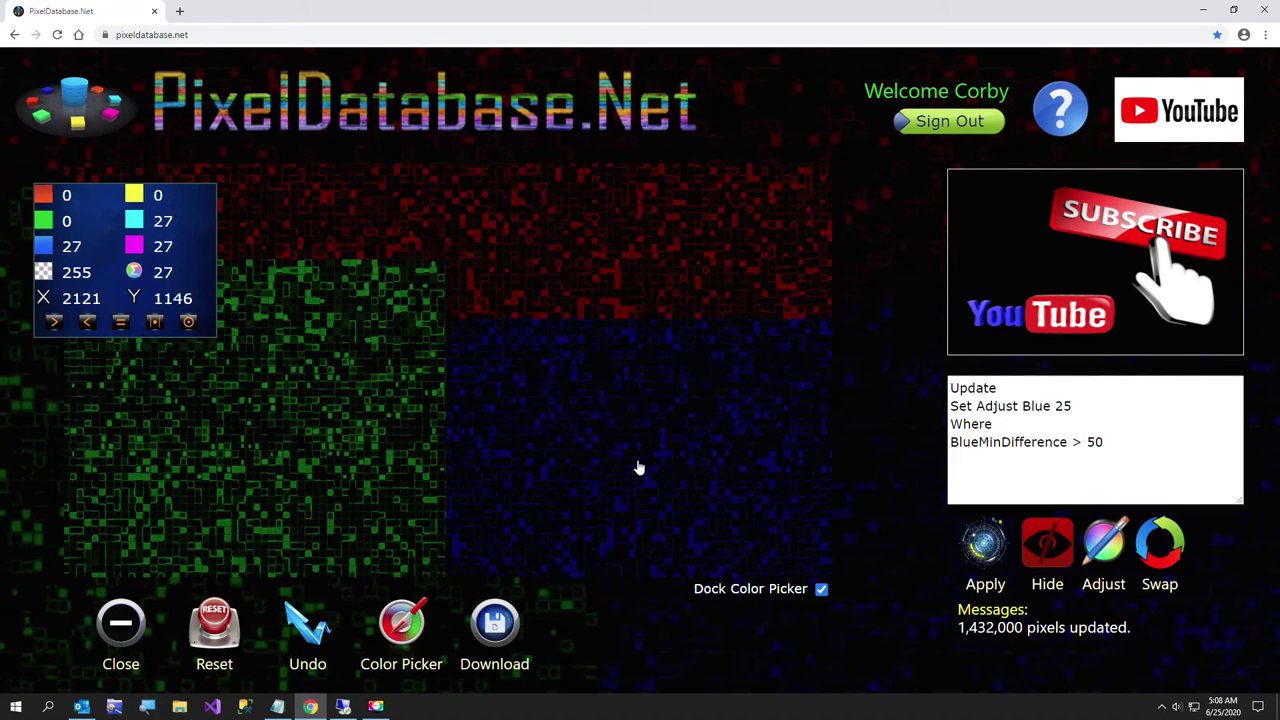
click(729, 432)
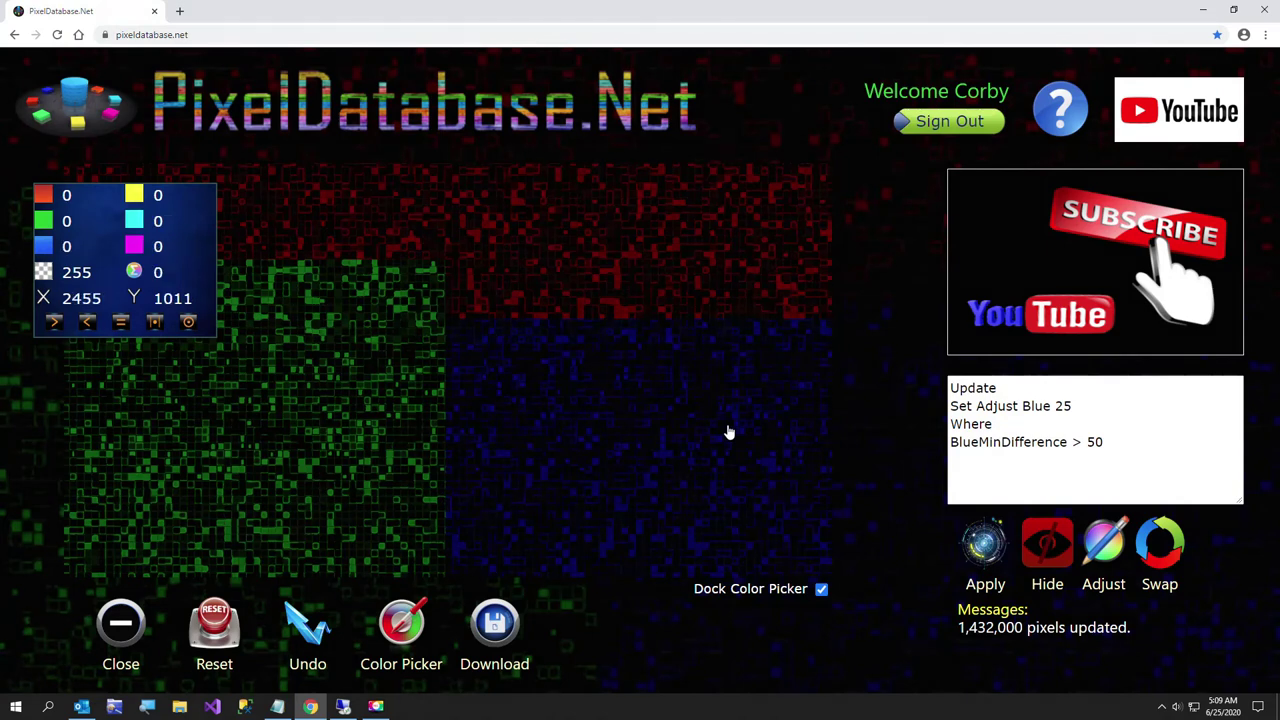
click(700, 517)
click(621, 540)
click(688, 555)
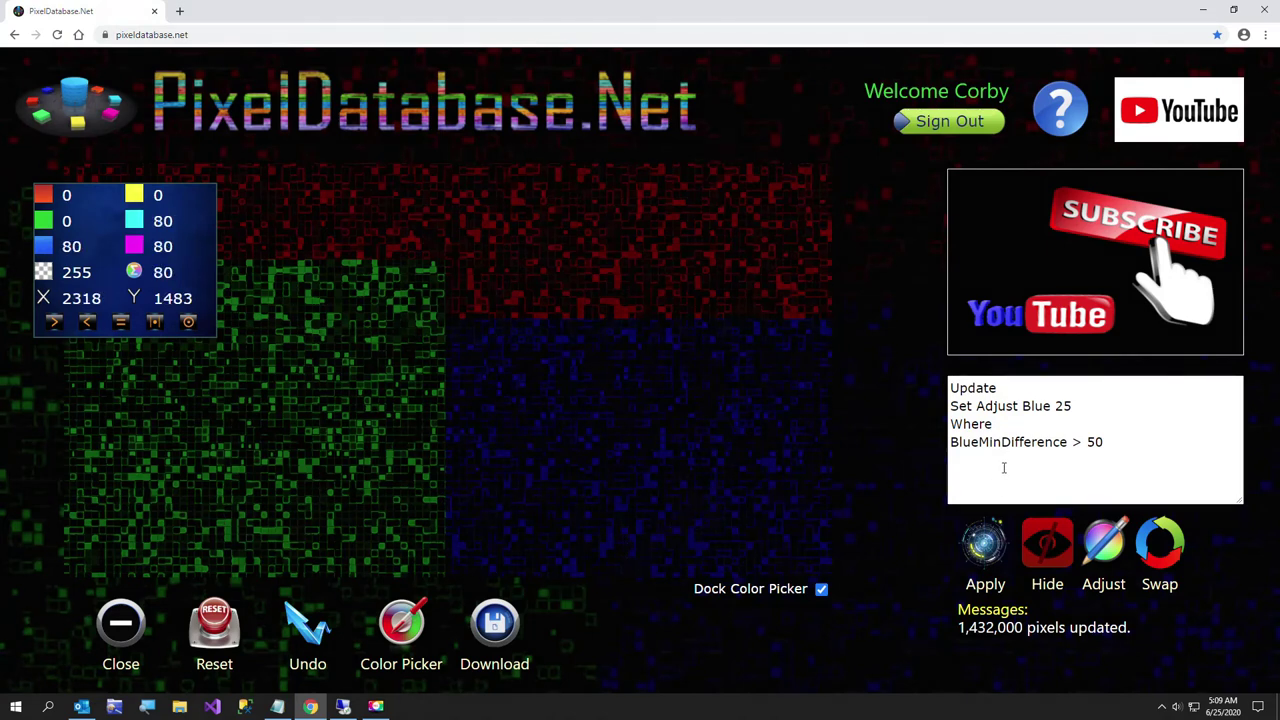
click(983, 556)
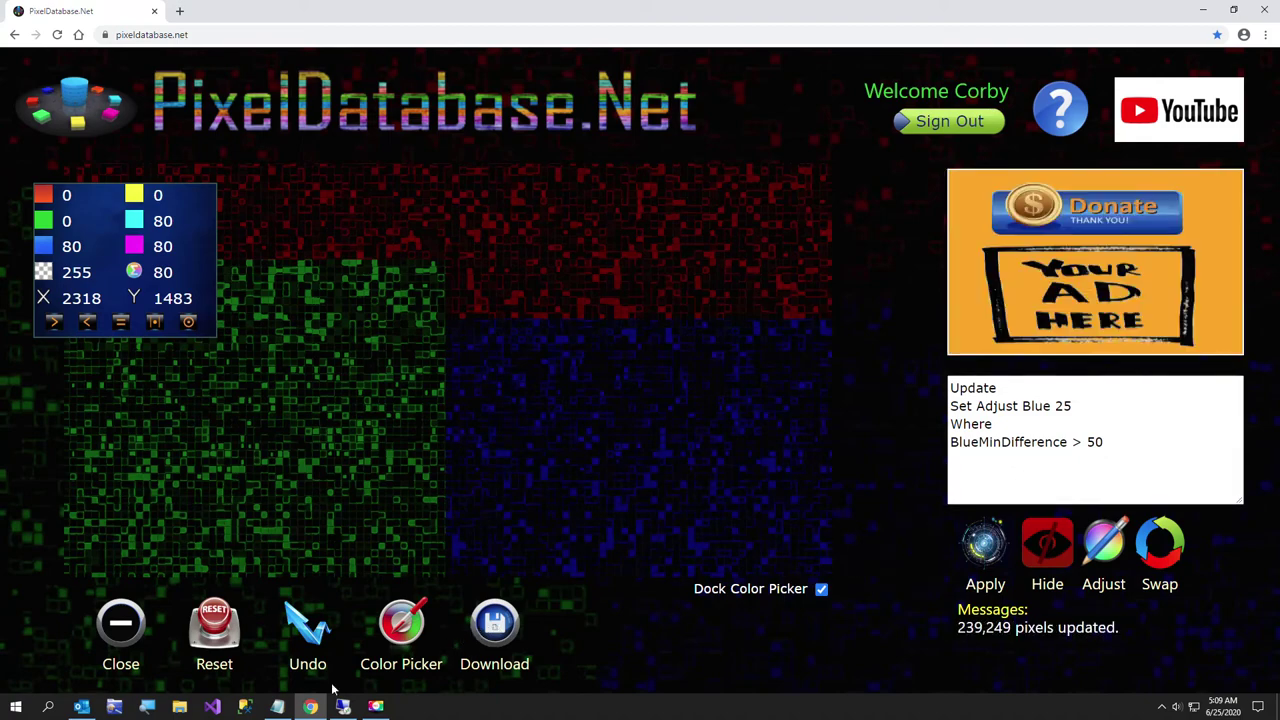
Select the Bring Down Bright Spots block in Notepad.
click(278, 707)
scroll(165, 556, down, 4)
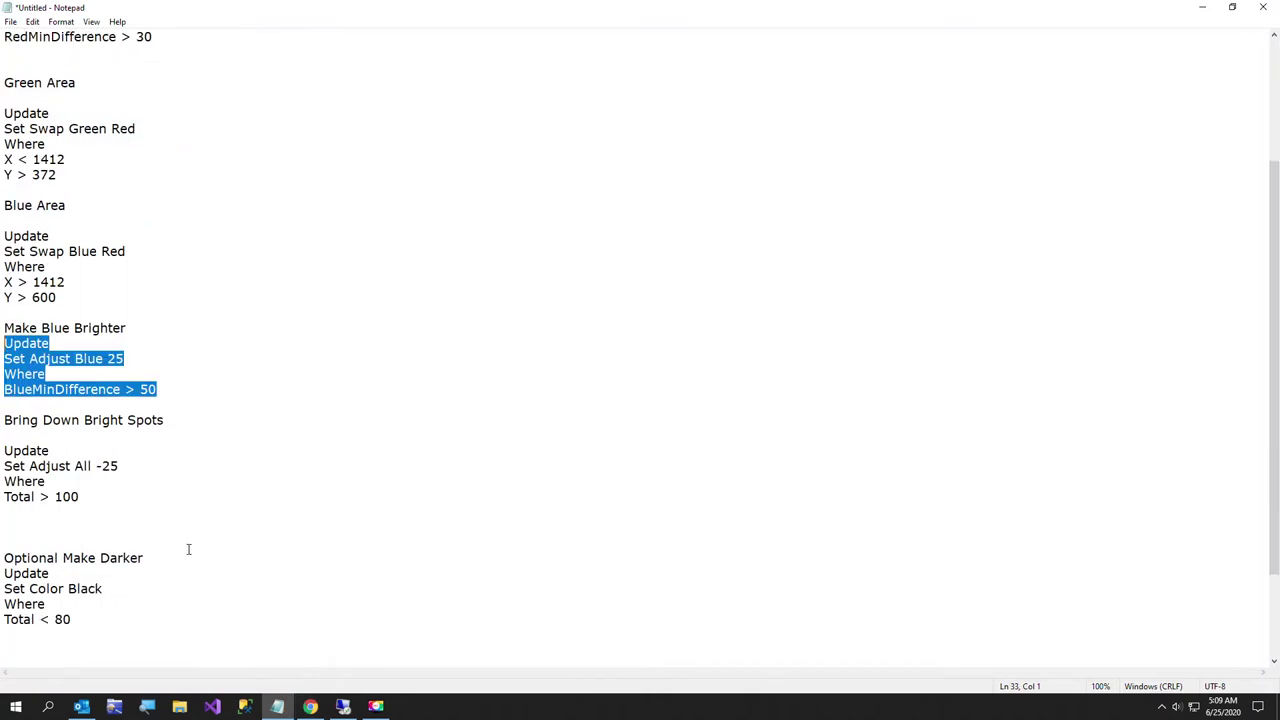
drag(80, 496, 2, 450)
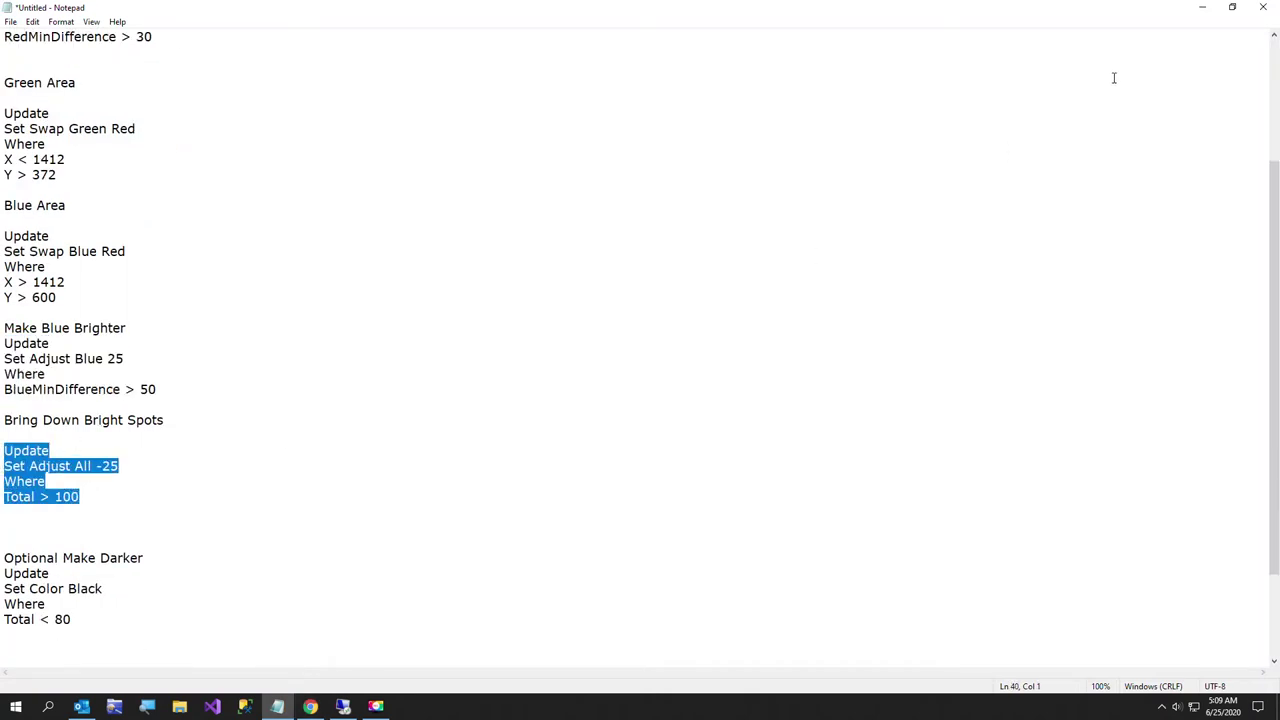
click(1201, 7)
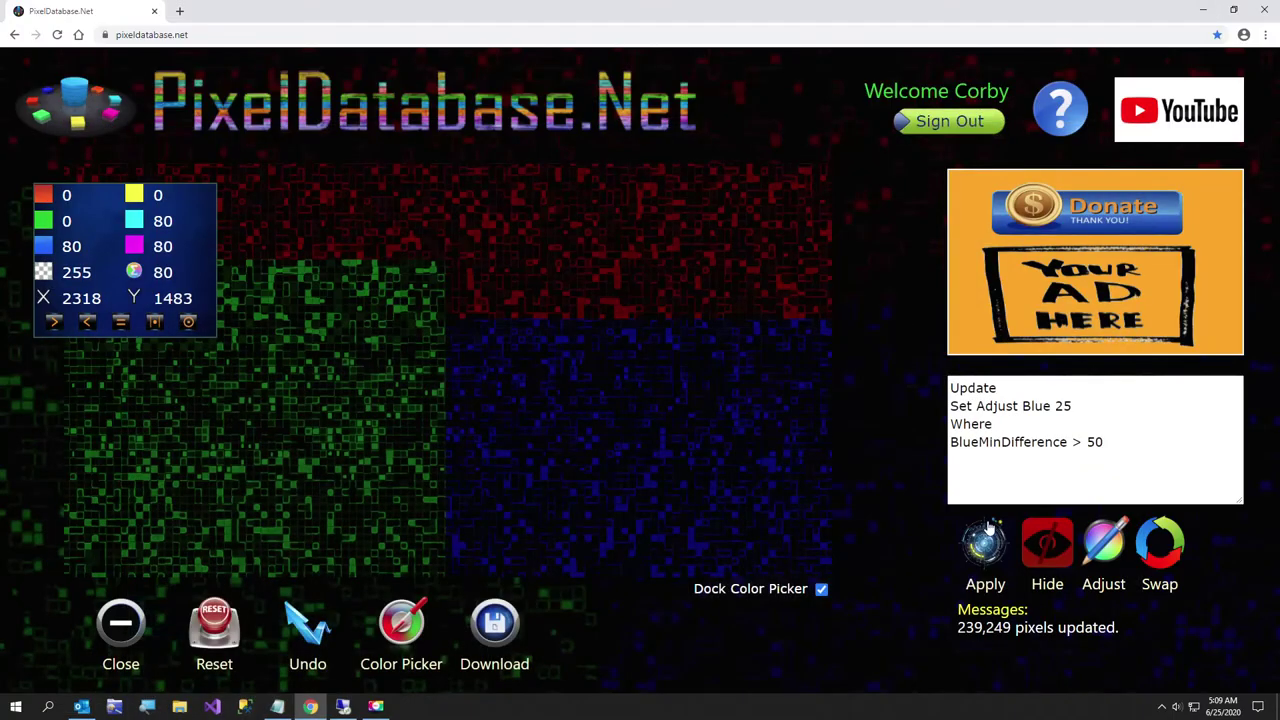
Paste 'Adjust All -25 Where Total > 100', sample blue and green pixels, and apply it twice.
click(1125, 449)
drag(1125, 449, 896, 388)
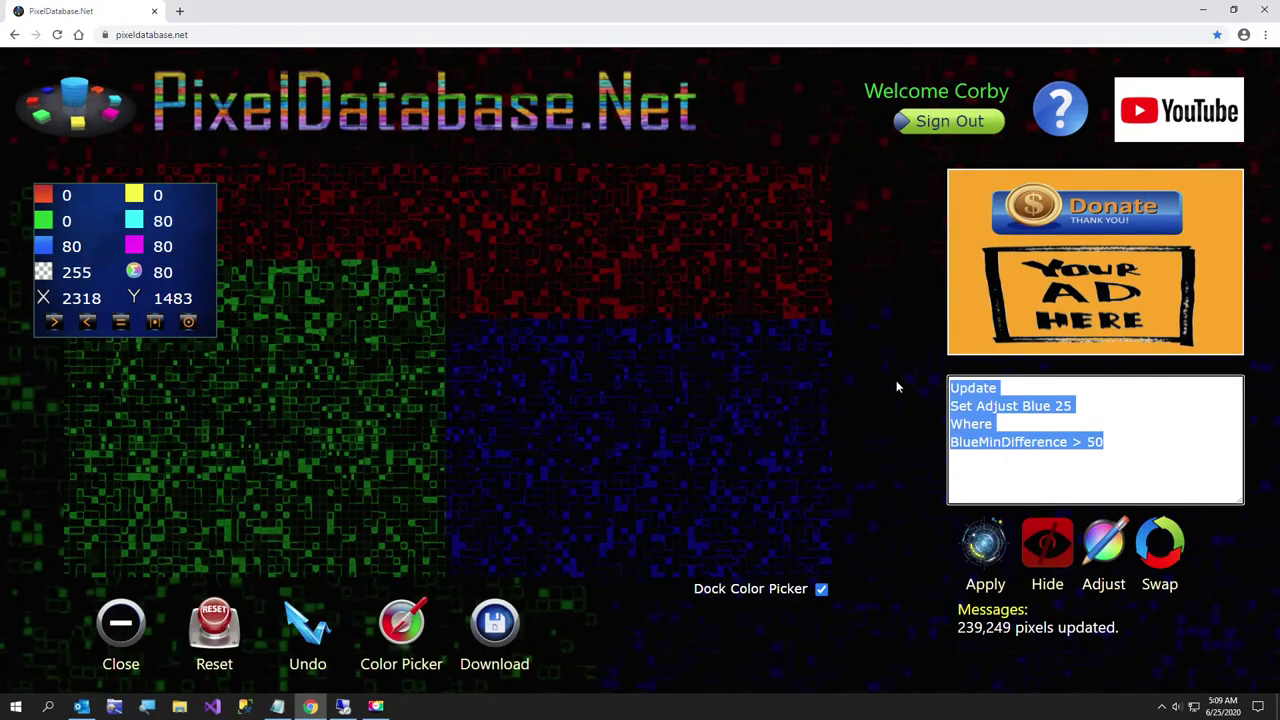
text(Update Set Adjust All -25 Where Total > 100)
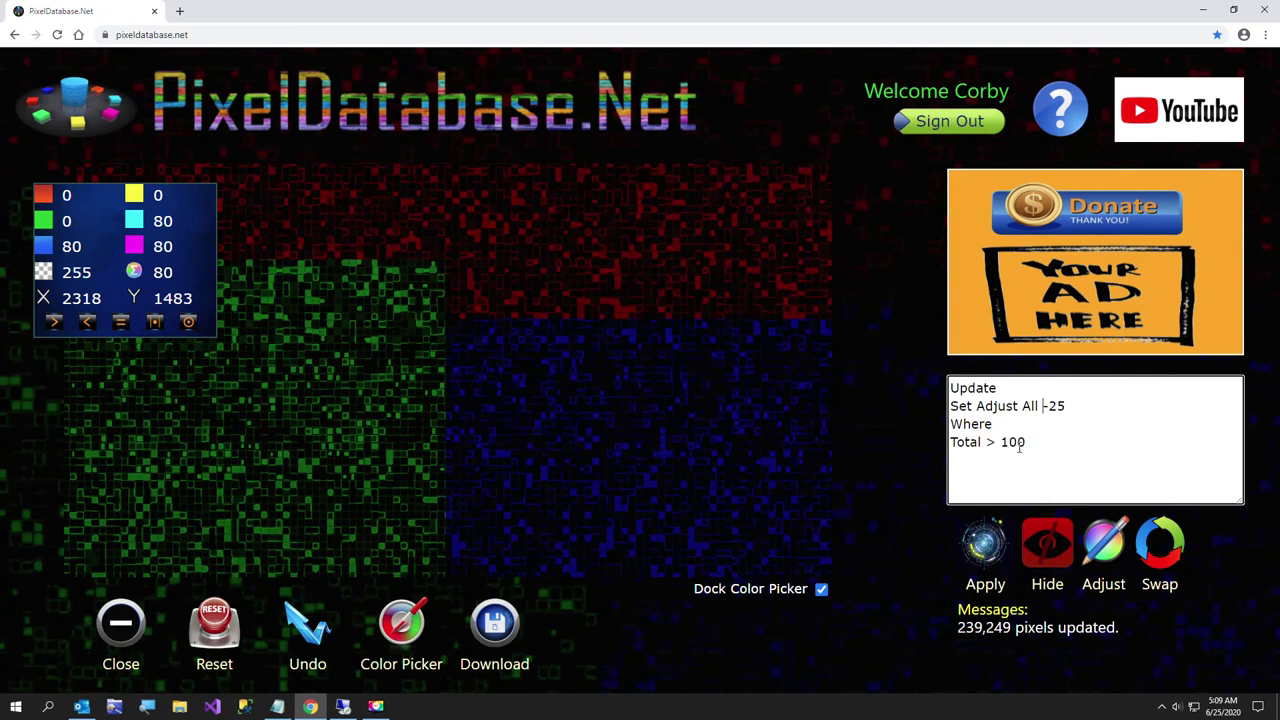
click(596, 500)
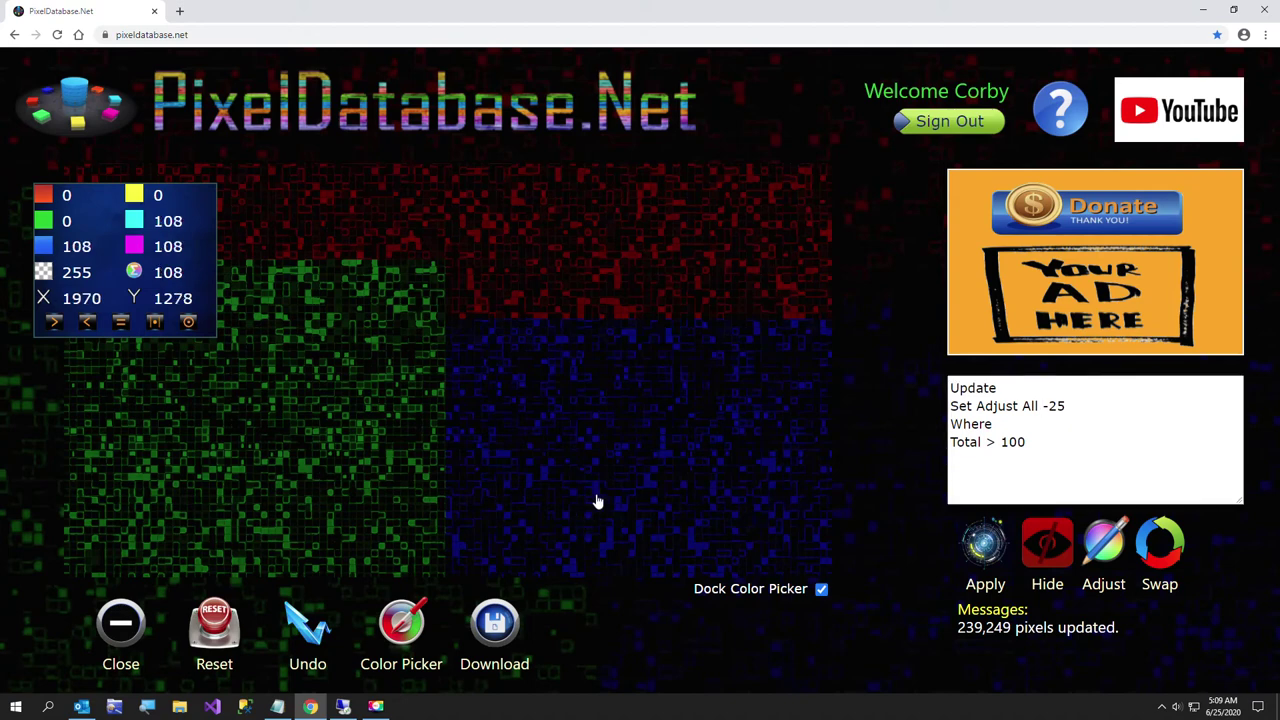
right_click(596, 500)
click(522, 486)
click(240, 545)
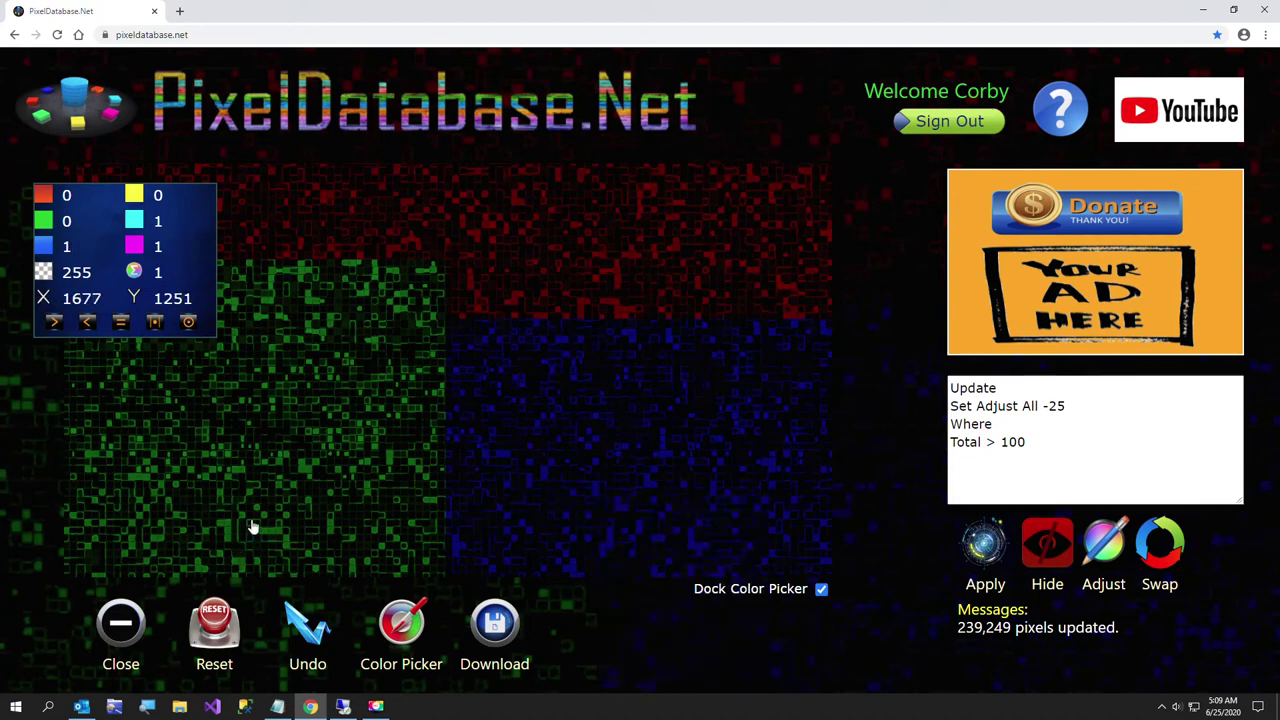
click(276, 537)
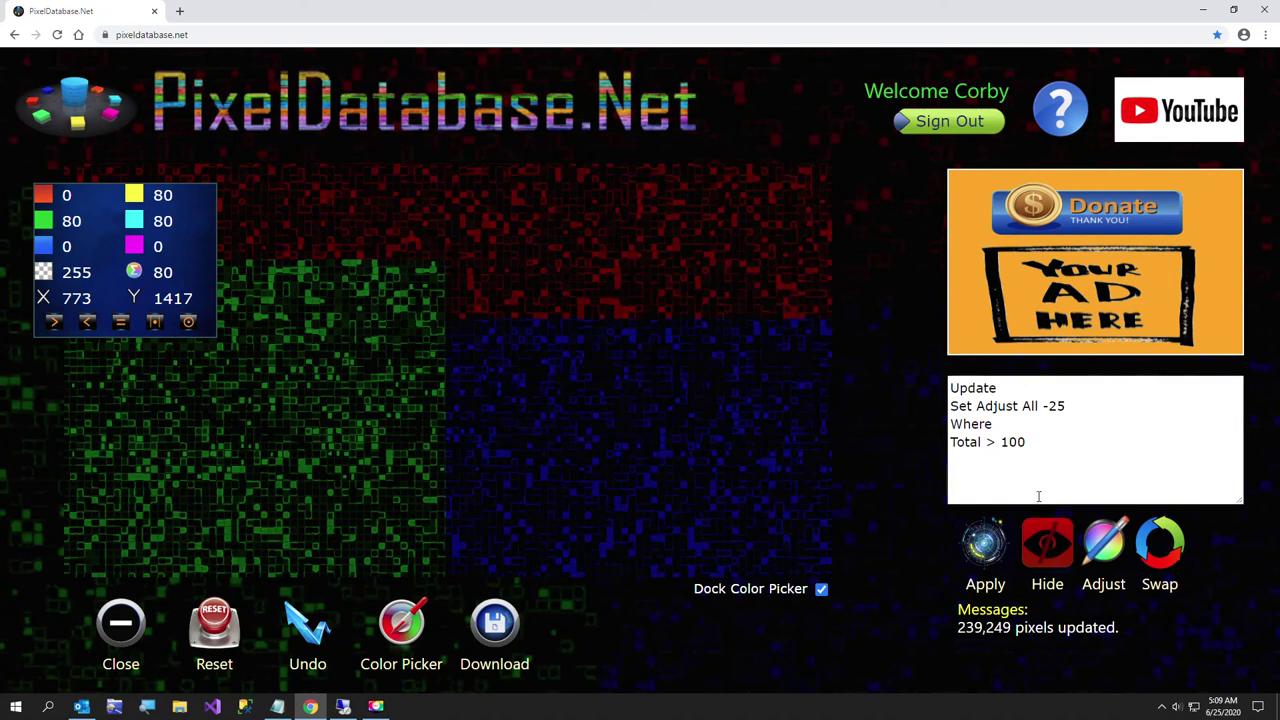
click(986, 558)
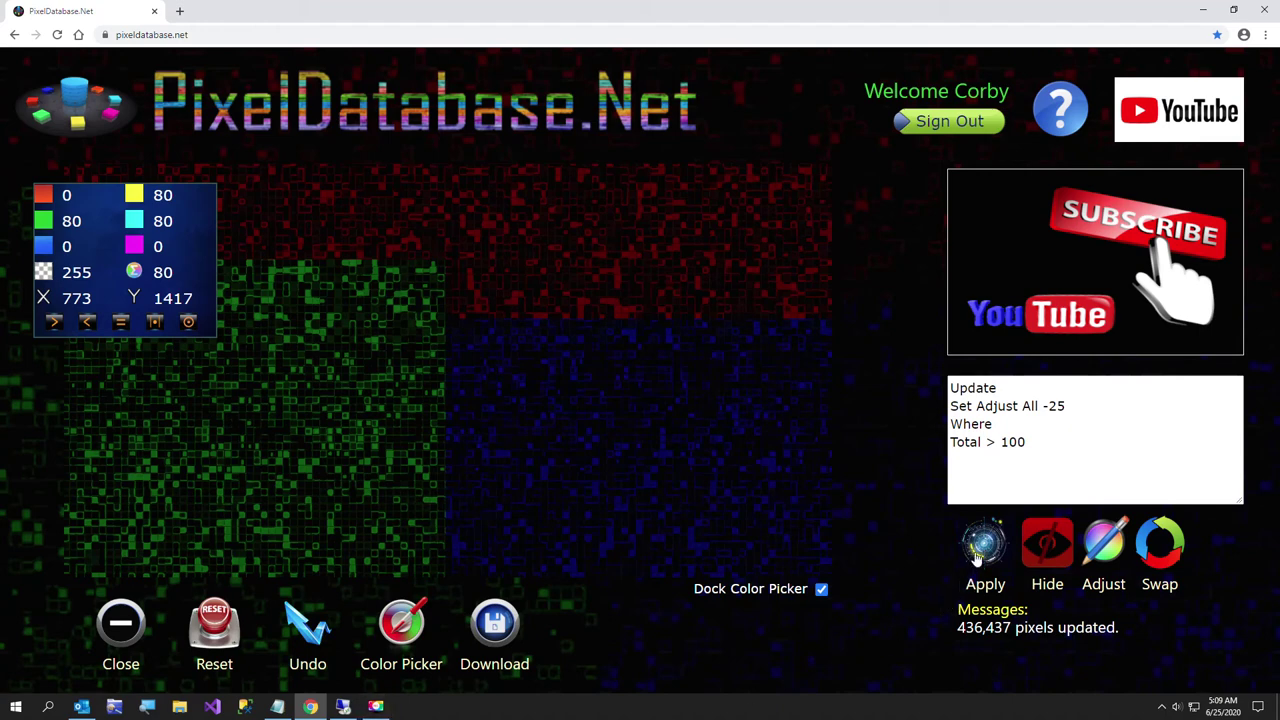
click(977, 557)
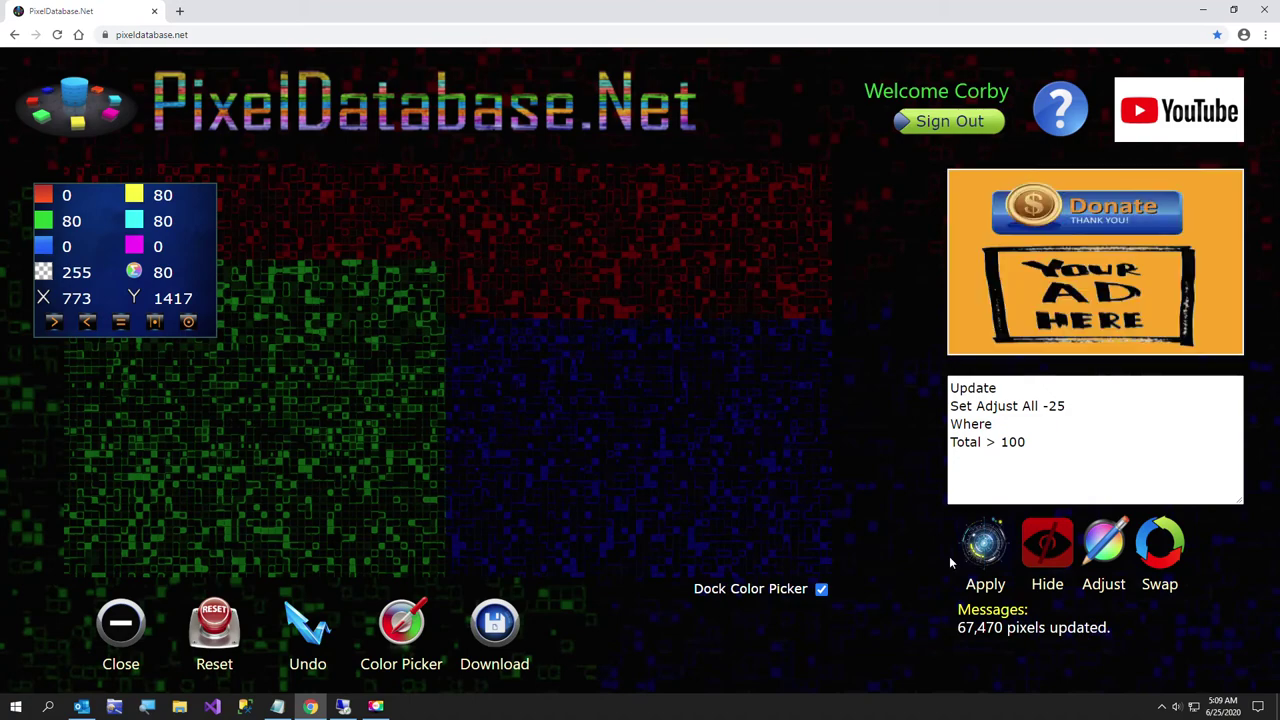
Select the Optional Make Darker block in Notepad.
click(275, 707)
scroll(100, 450, down, 2)
click(100, 529)
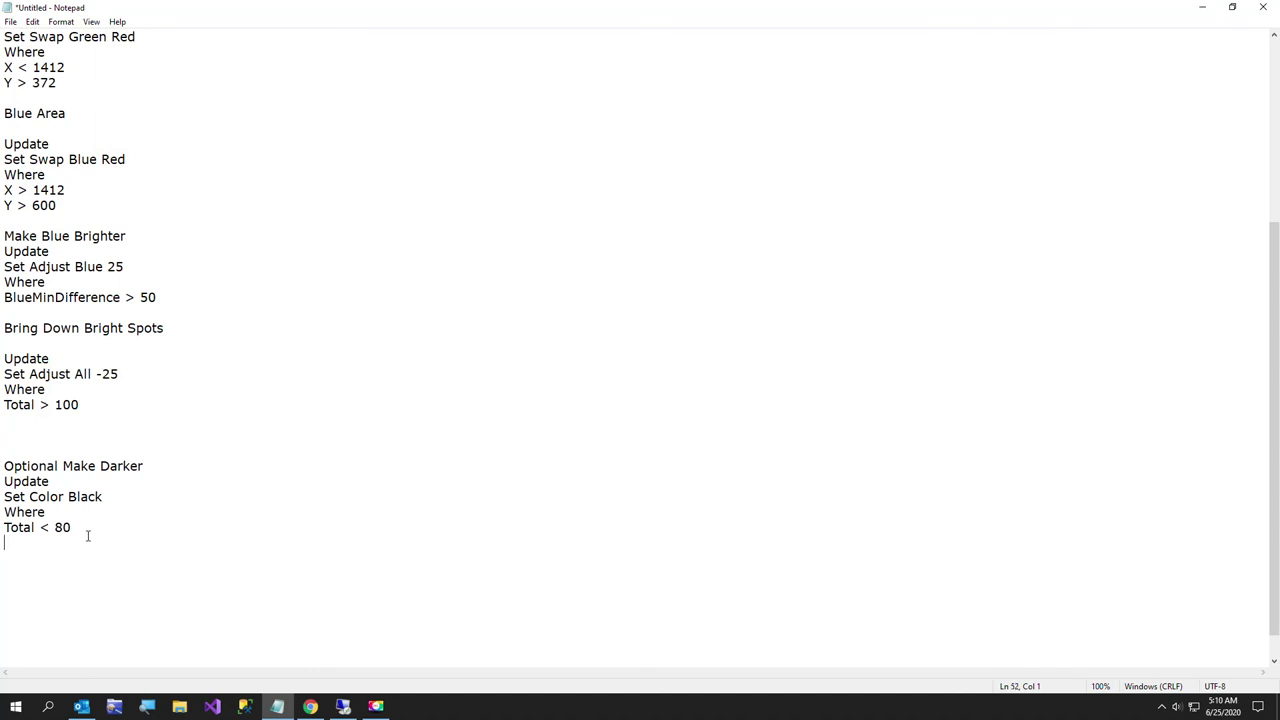
drag(86, 534, 3, 481)
key(ctrl+c)
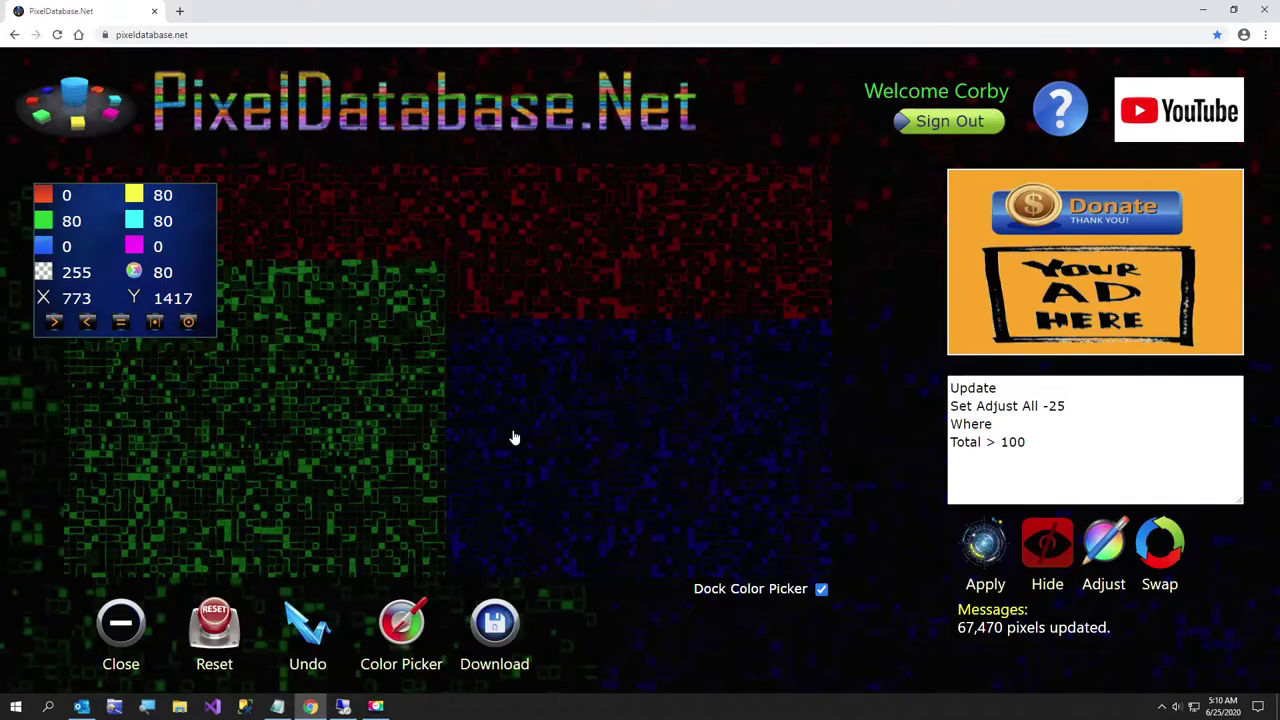
Replace the query with 'Set Color Black Where Total < 80' and apply it.
key(alt+Tab)
click(1041, 449)
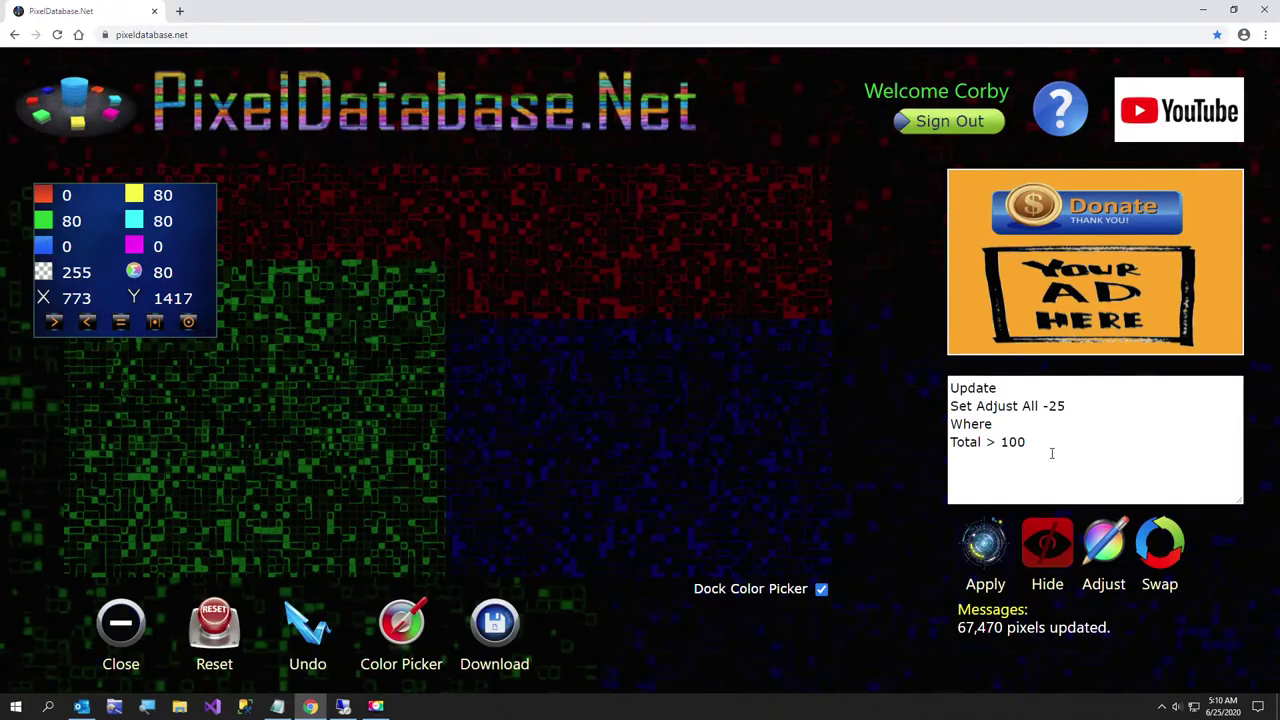
key(ctrl+a)
key(ctrl+v)
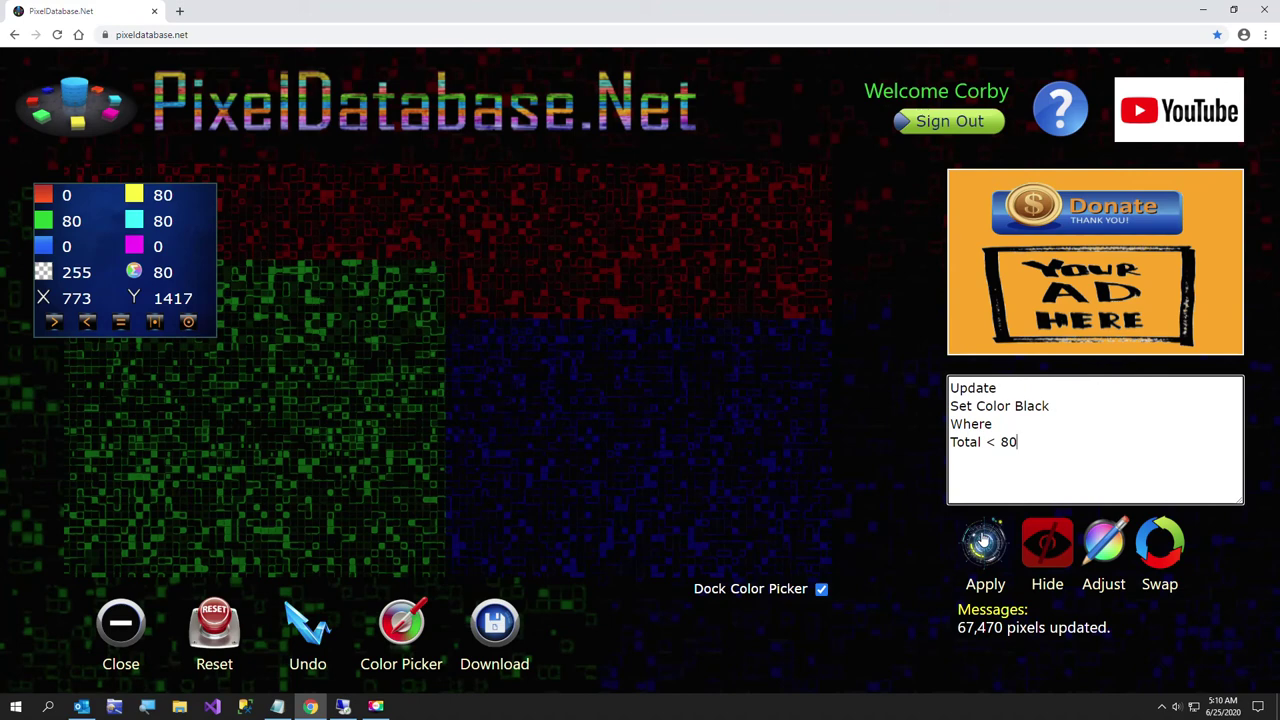
click(984, 540)
Dismiss the stray browser menu and undo the black-out to restore the image.
right_click(984, 535)
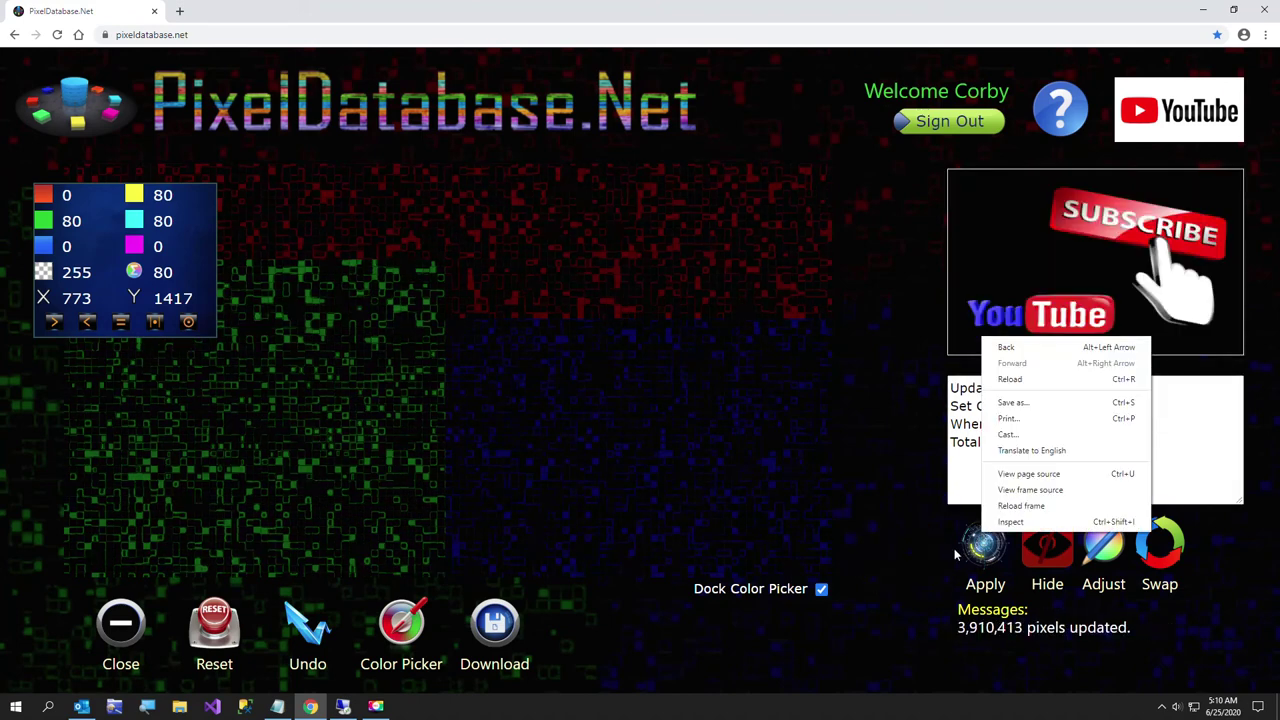
click(745, 716)
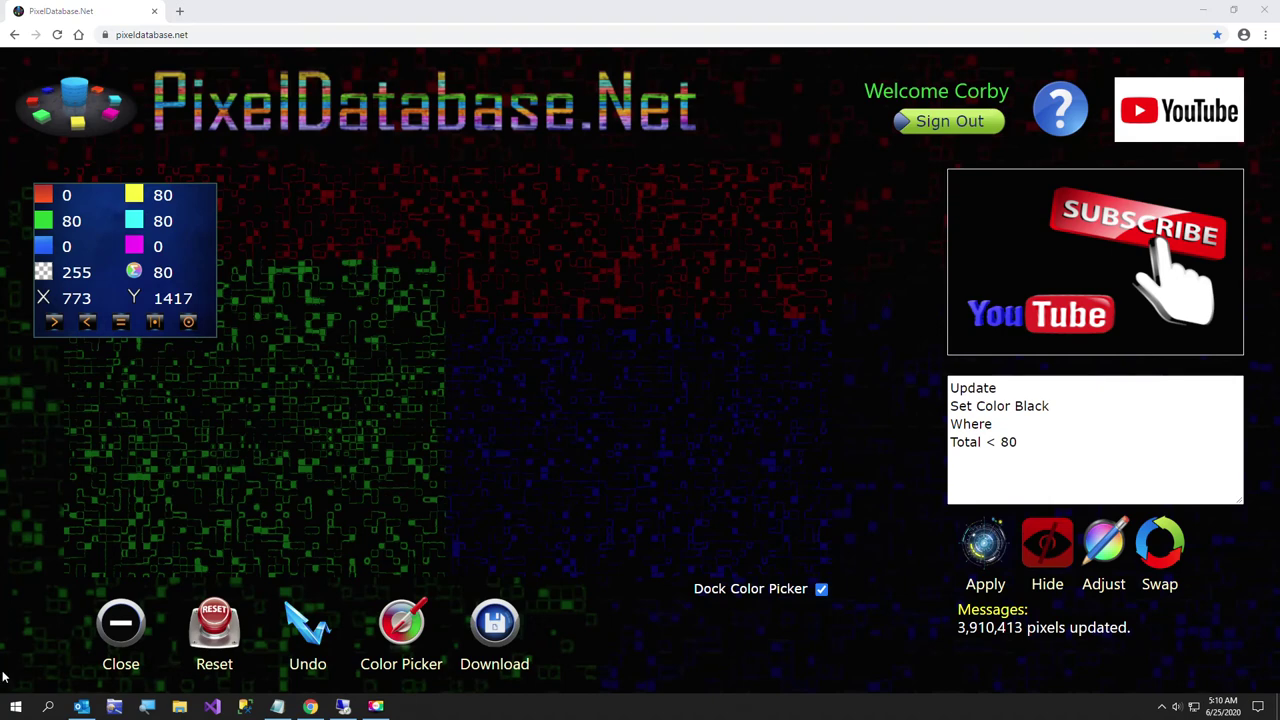
click(307, 630)
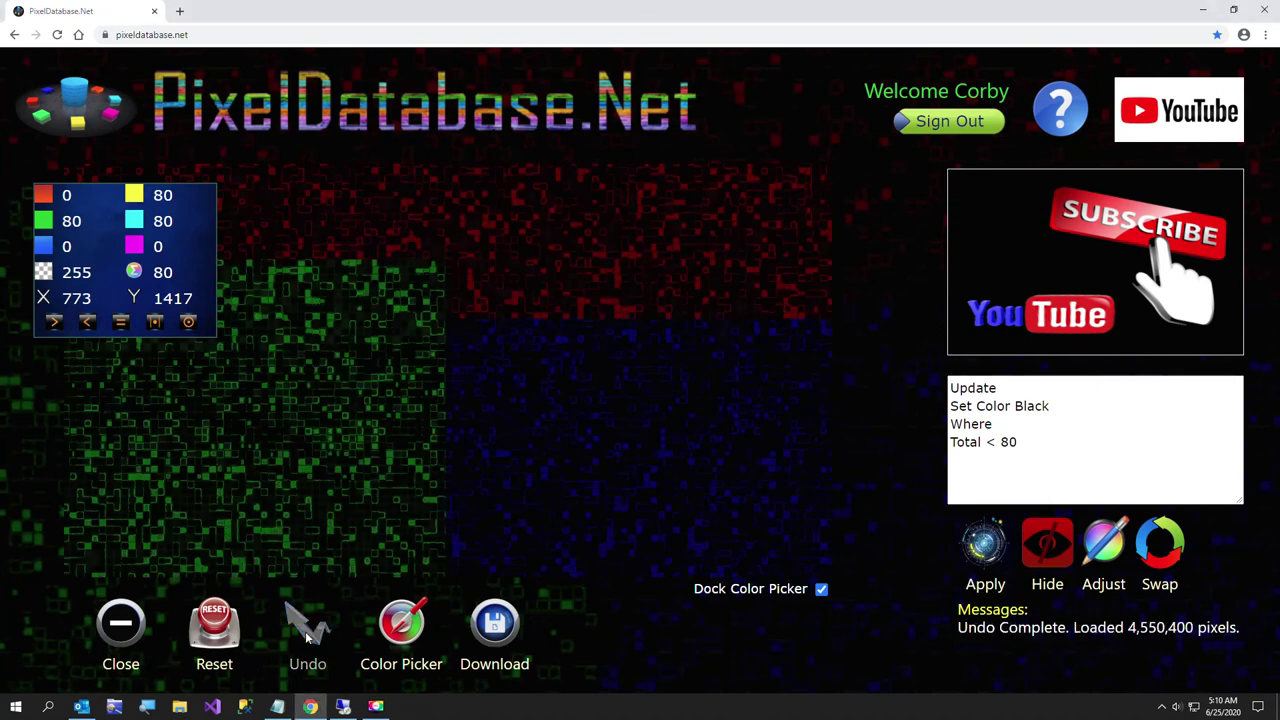